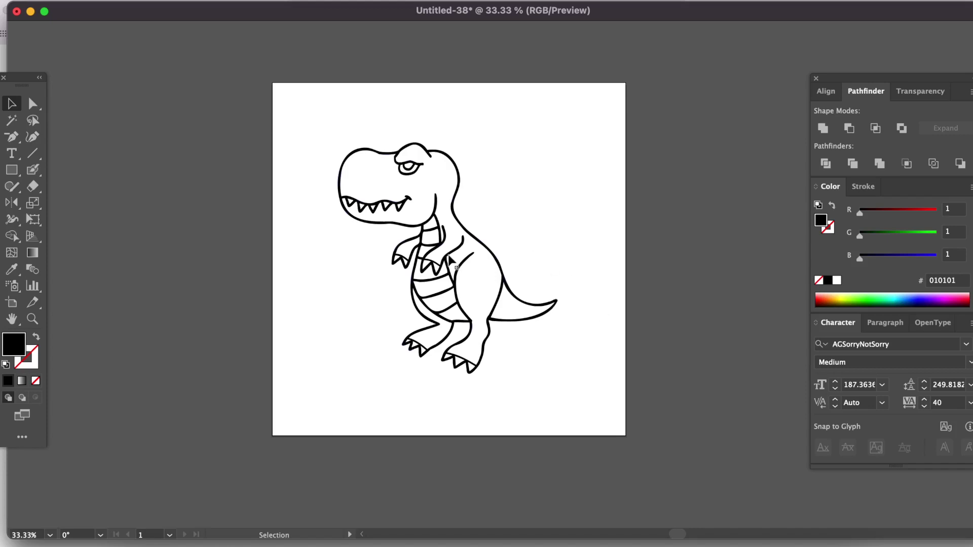
- Duplicate the dinosaur line art and place the copy beside the artboard as a spare
{"action": "left_click_drag", "start_coordinate": [448, 262], "coordinate": [444, 269]}
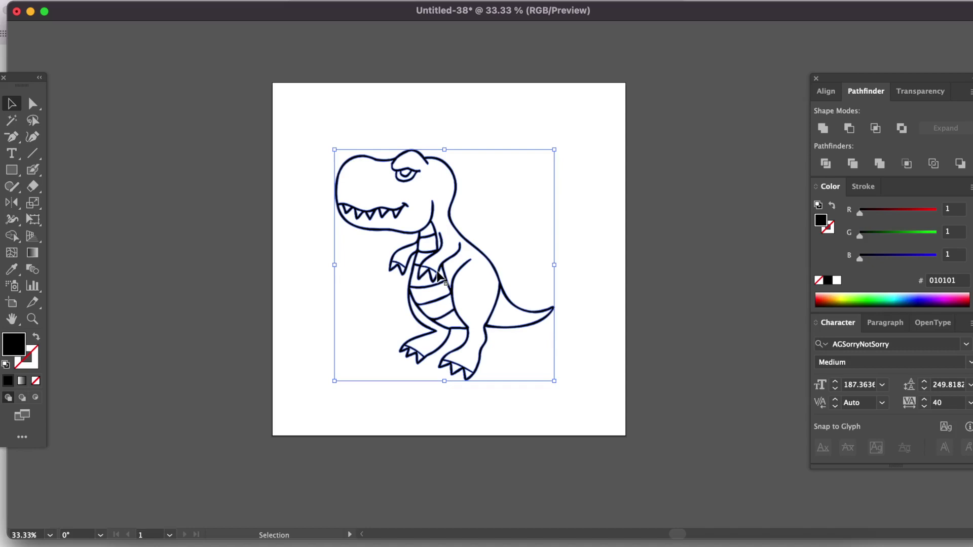
{"action": "left_click_drag", "start_coordinate": [444, 268], "coordinate": [460, 282]}
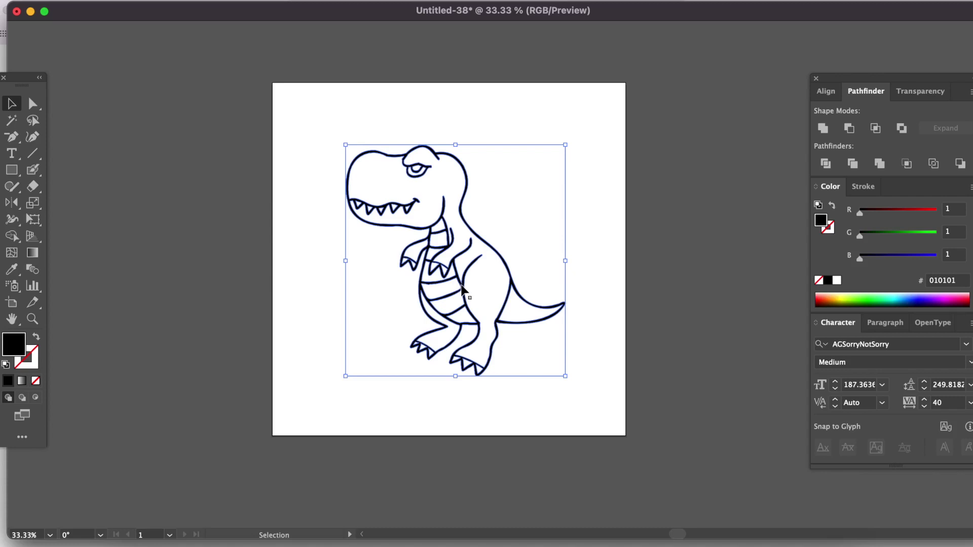
{"action": "right_click", "coordinate": [461, 289]}
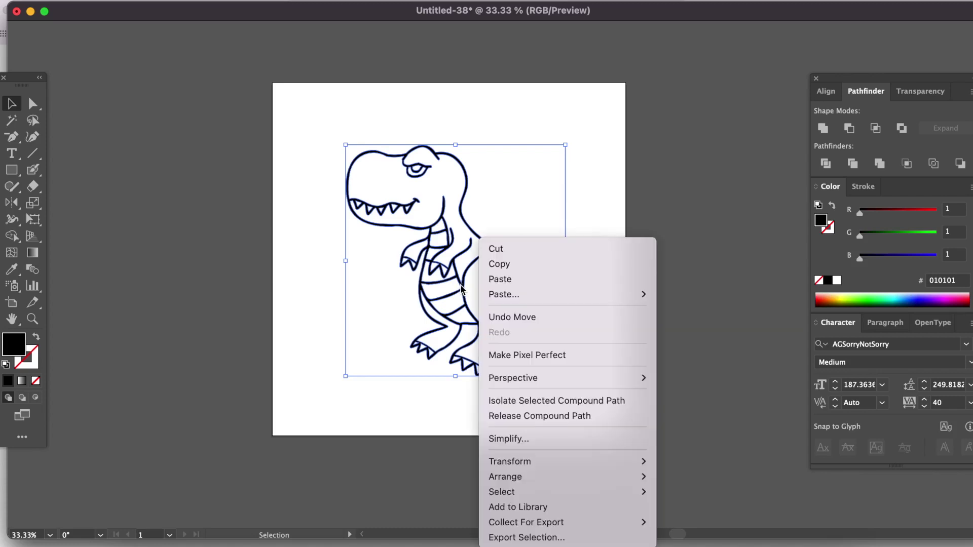
{"action": "left_click", "coordinate": [454, 280]}
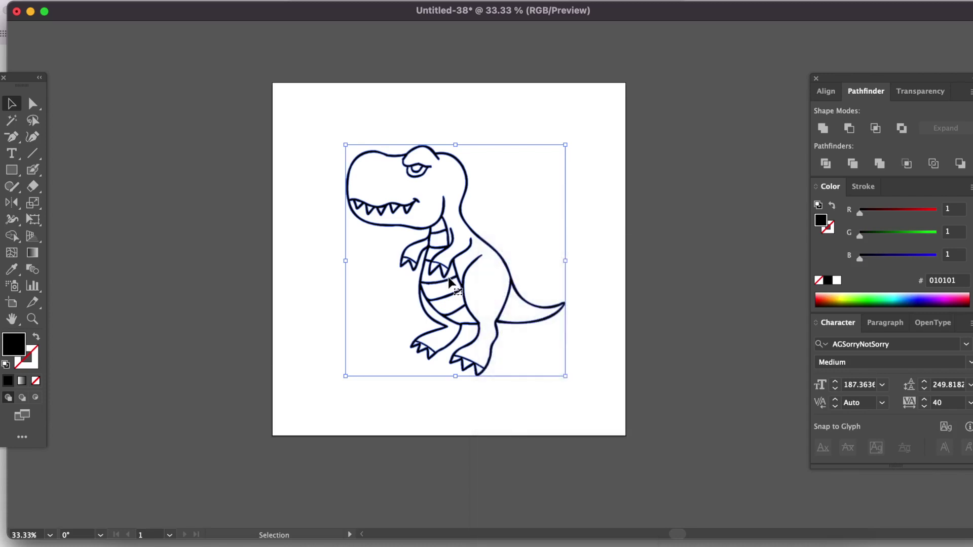
{"action": "left_click_drag", "start_coordinate": [454, 280], "coordinate": [216, 285]}
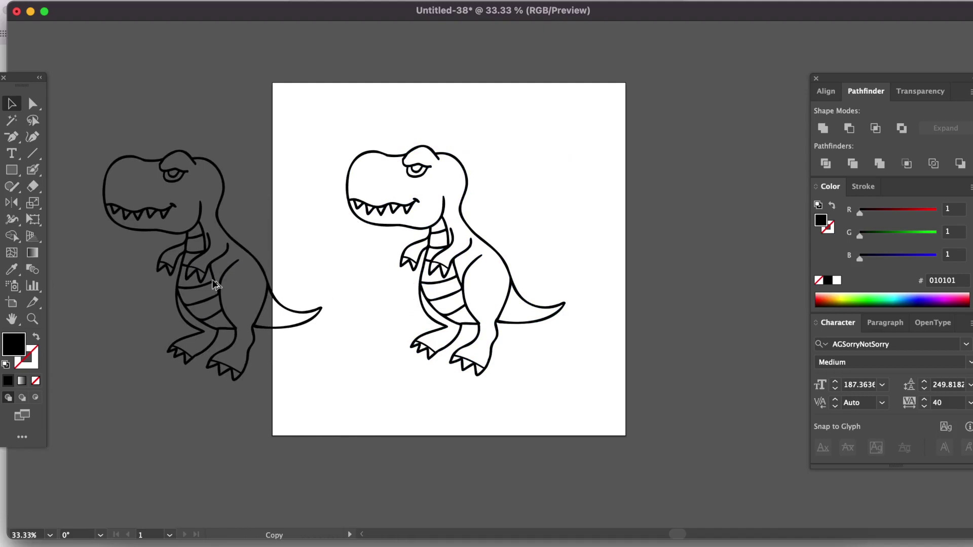
{"action": "left_click_drag", "start_coordinate": [215, 285], "coordinate": [217, 286]}
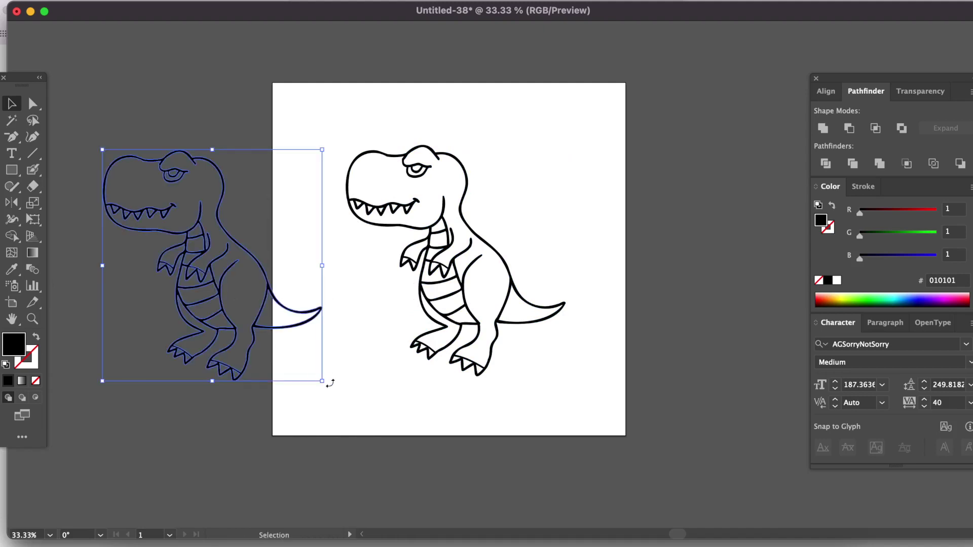
{"action": "left_click", "coordinate": [351, 378]}
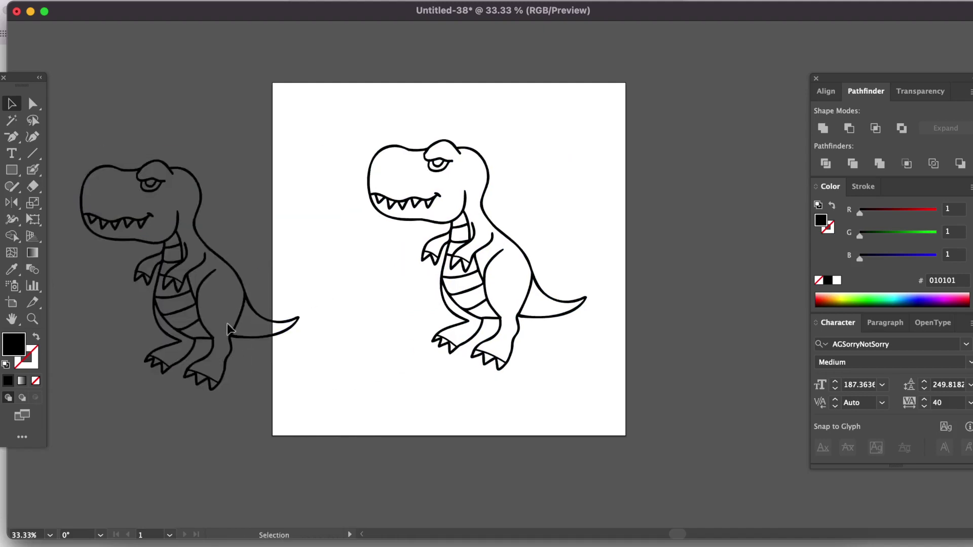
{"action": "left_click_drag", "start_coordinate": [233, 336], "coordinate": [203, 304]}
- Reposition the dinosaur on the artboard and release its compound path into separate shapes
{"action": "left_click_drag", "start_coordinate": [455, 305], "coordinate": [429, 286]}
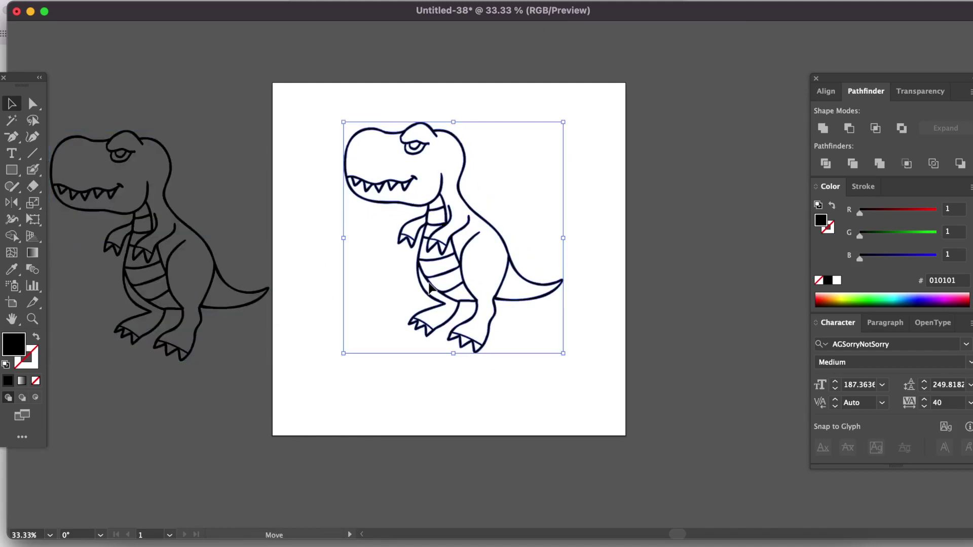
{"action": "right_click", "coordinate": [430, 287]}
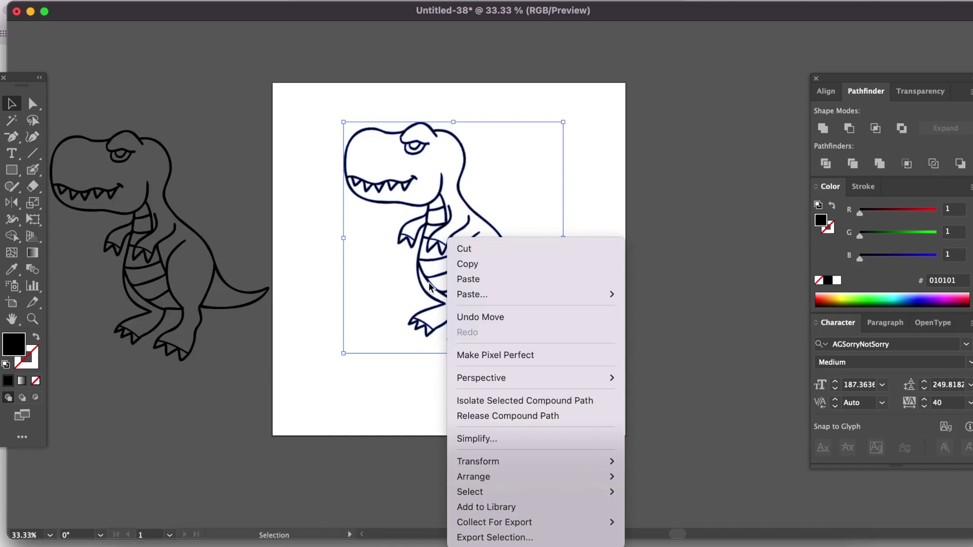
{"action": "left_click", "coordinate": [469, 415]}
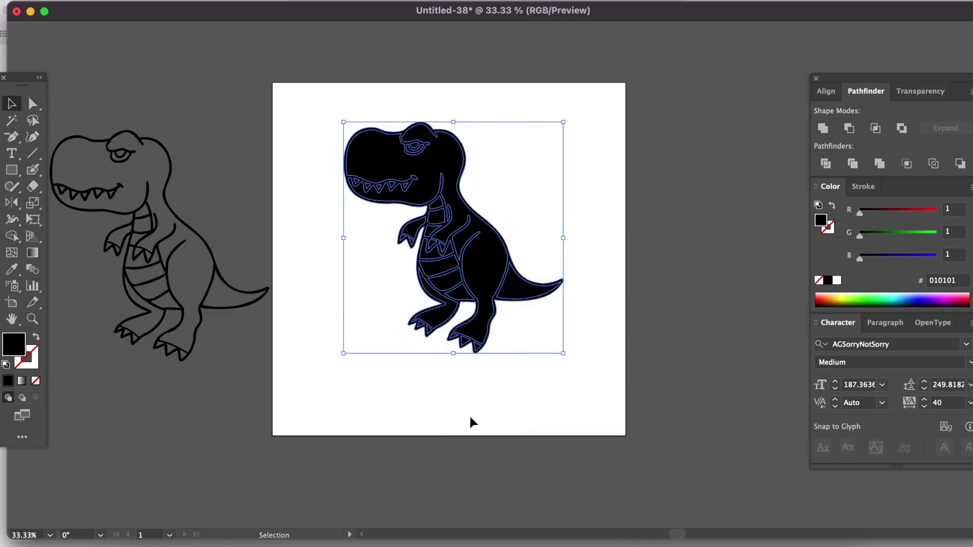
{"action": "left_click", "coordinate": [470, 418]}
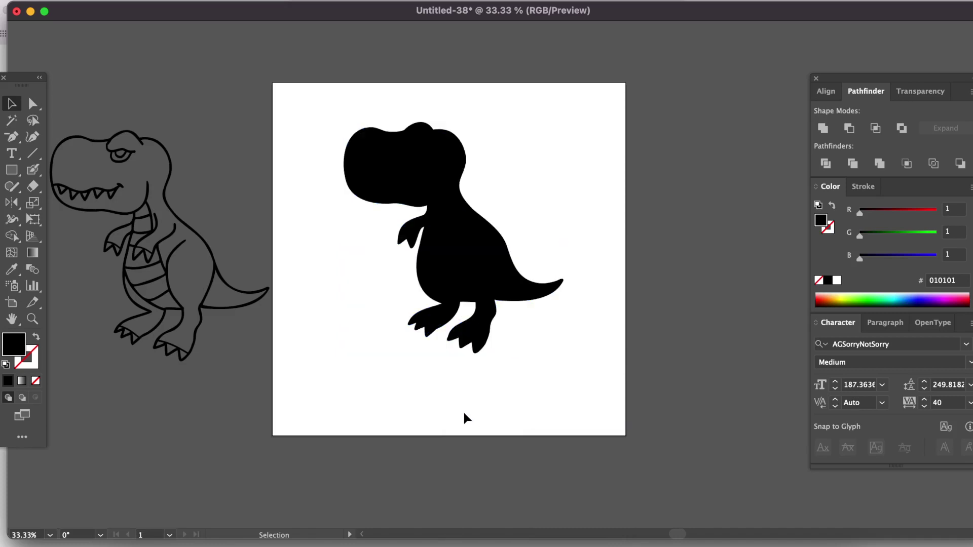
- Separate the solid outer silhouette from the dinosaur's inner shapes by moving it past the artboard's right edge
{"action": "left_click", "coordinate": [536, 299]}
{"action": "left_click", "coordinate": [542, 327]}
{"action": "key", "text": "super+equal"}
{"action": "key", "text": "super+equal"}
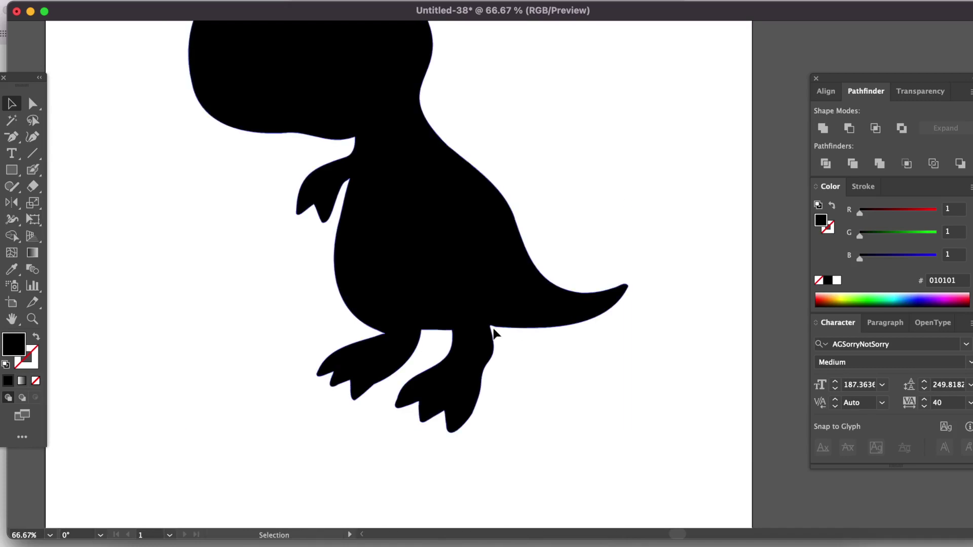
{"action": "left_click", "coordinate": [493, 329]}
{"action": "key", "text": "super+minus"}
{"action": "key", "text": "super+minus"}
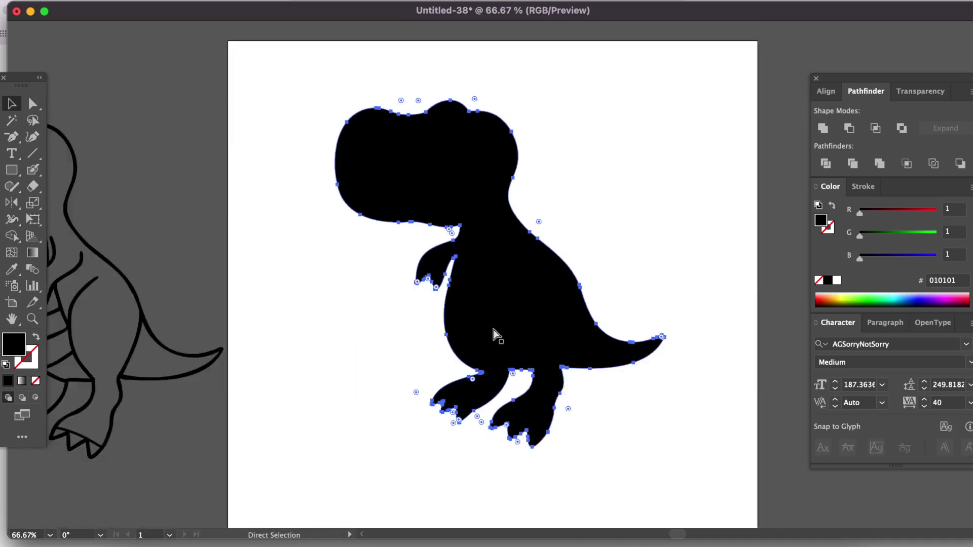
{"action": "left_click_drag", "start_coordinate": [544, 339], "coordinate": [757, 330]}
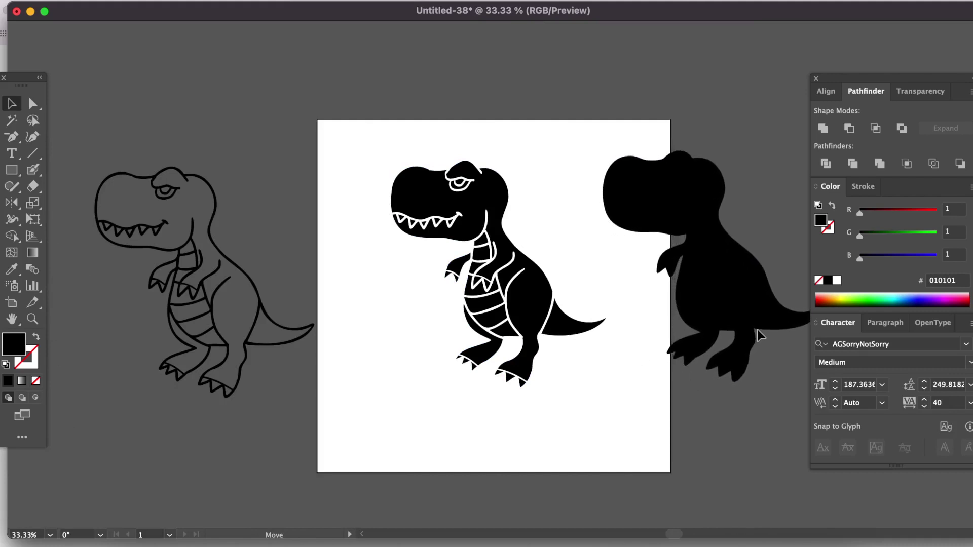
{"action": "left_click", "coordinate": [686, 430]}
{"action": "key", "text": "super+equal"}
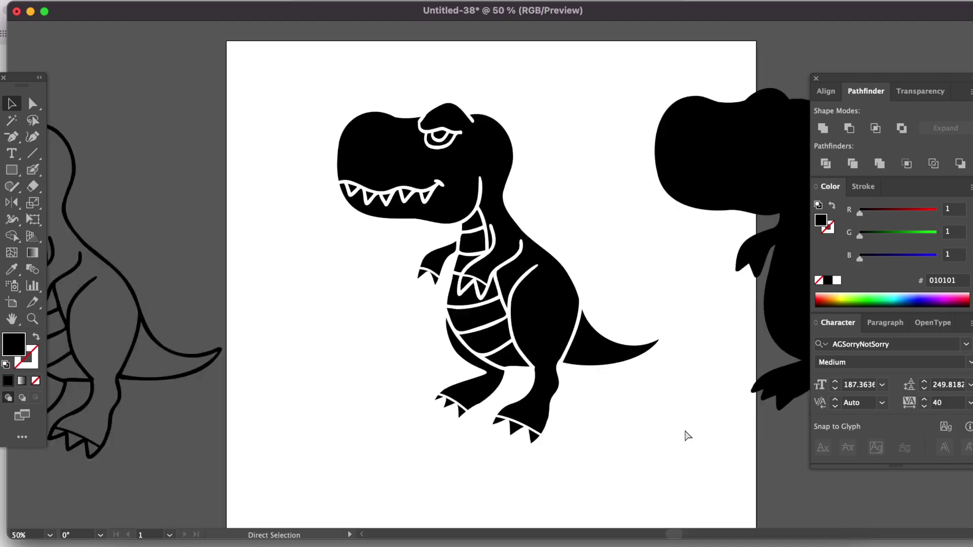
{"action": "left_click", "coordinate": [379, 182]}
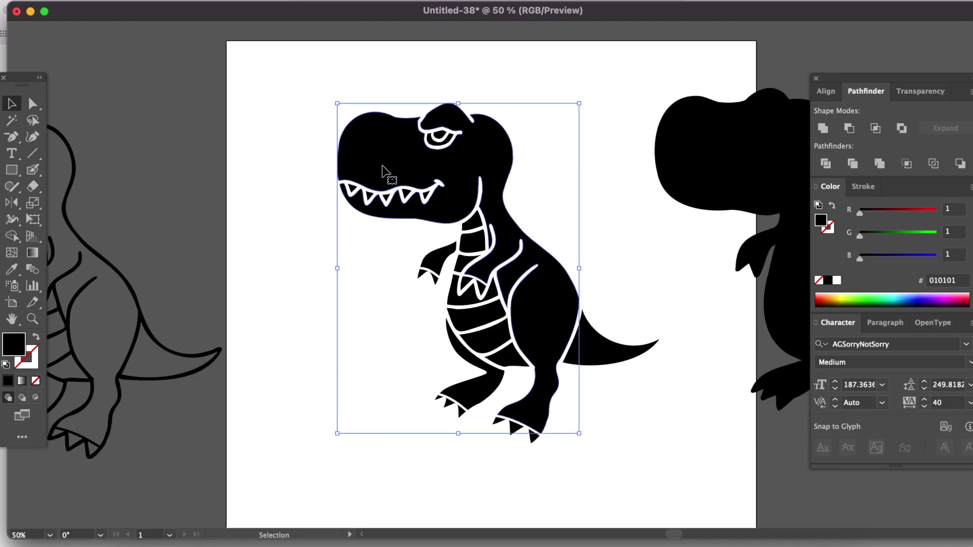
{"action": "left_click", "coordinate": [614, 361], "text": "shift"}
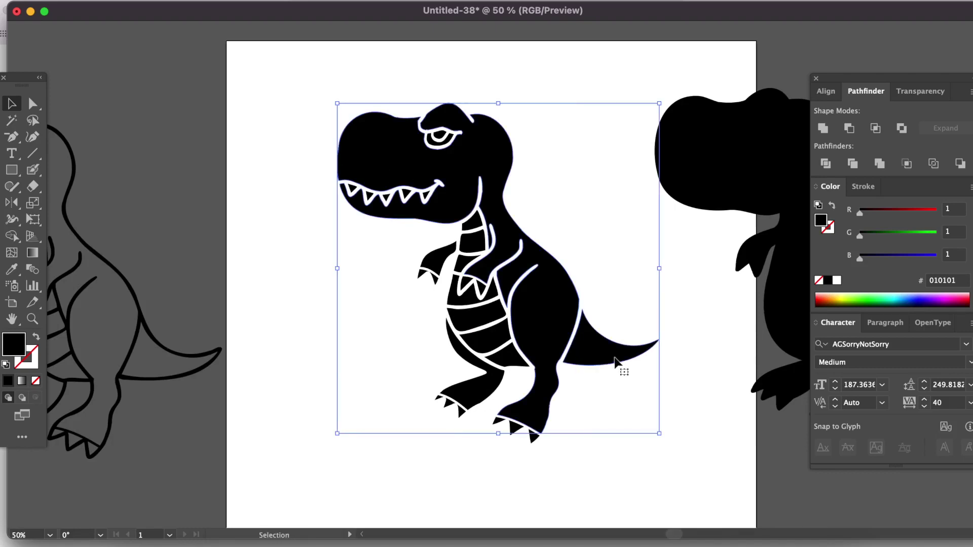
{"action": "left_click", "coordinate": [373, 268]}
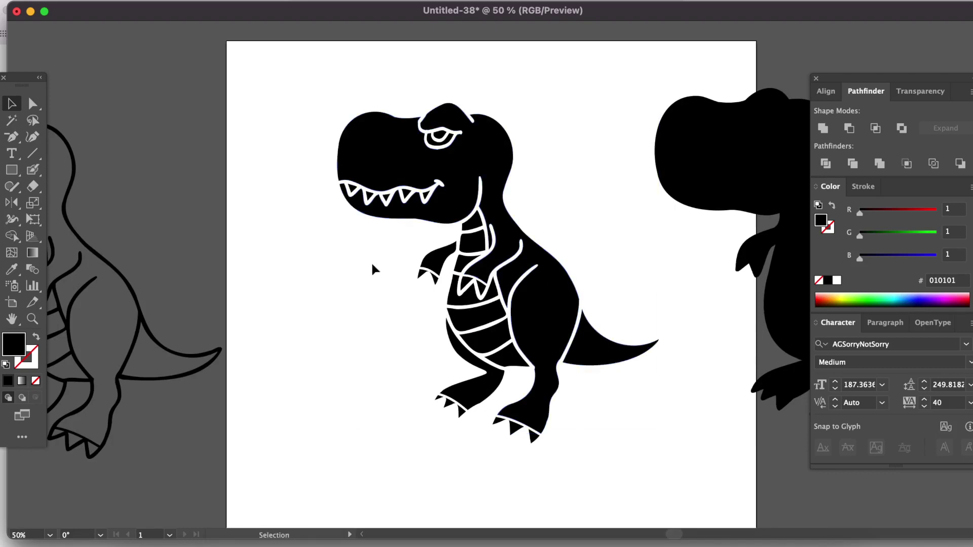
- Fill the dinosaur's main head-and-body shape with green 1F8B00
{"action": "left_click", "coordinate": [416, 152]}
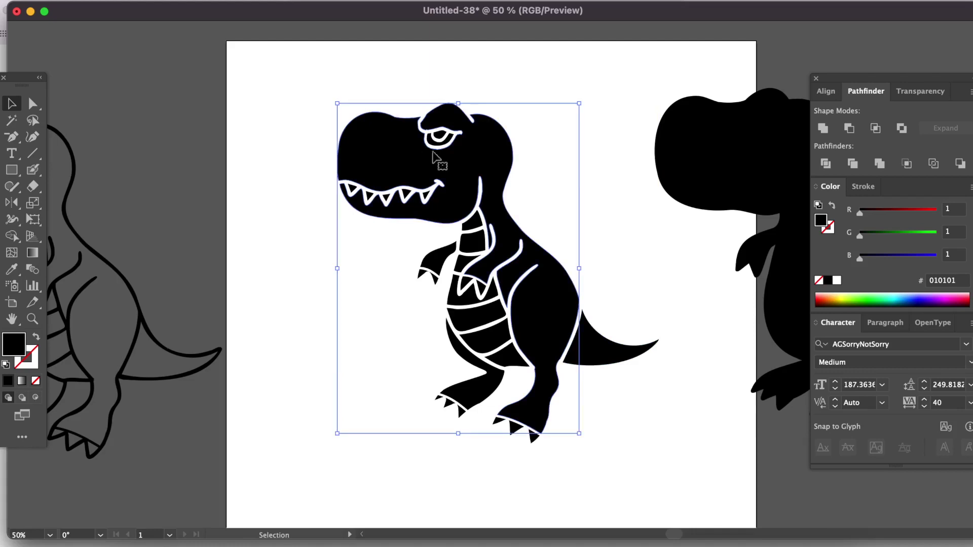
{"action": "left_click", "coordinate": [872, 300]}
{"action": "left_click_drag", "start_coordinate": [873, 300], "coordinate": [867, 298]}
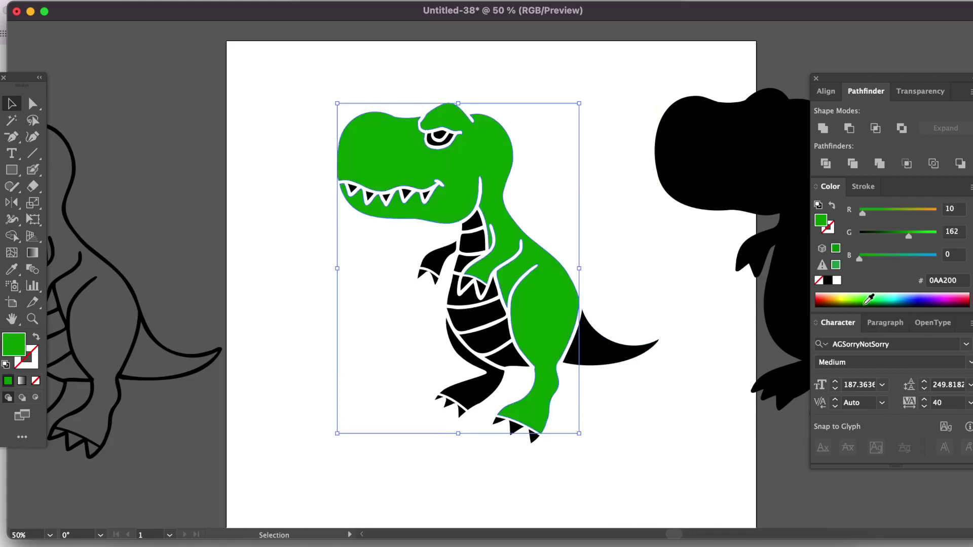
{"action": "left_click", "coordinate": [862, 302]}
{"action": "left_click", "coordinate": [381, 242]}
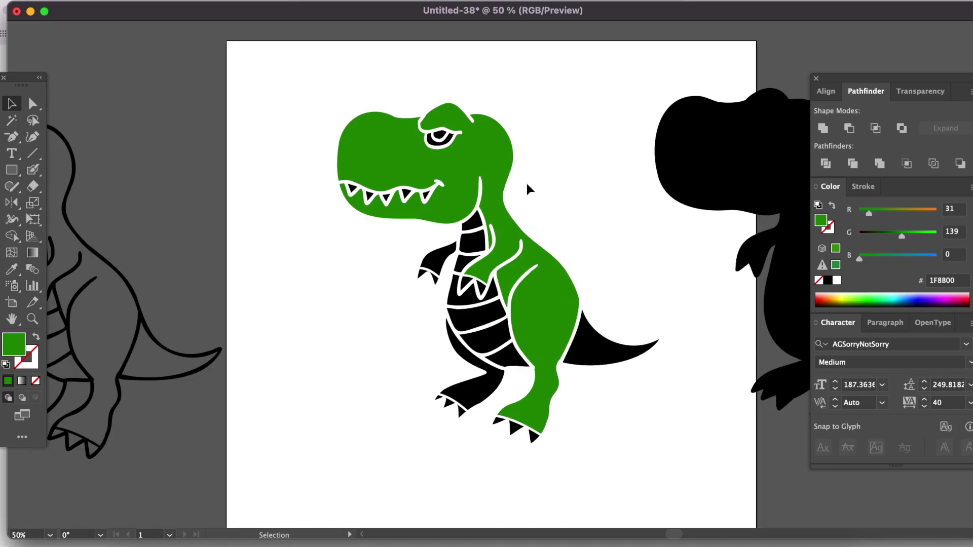
- Apply the body's green to the far leg, the tail and the far arm using the Eyedropper
{"action": "left_click", "coordinate": [490, 392]}
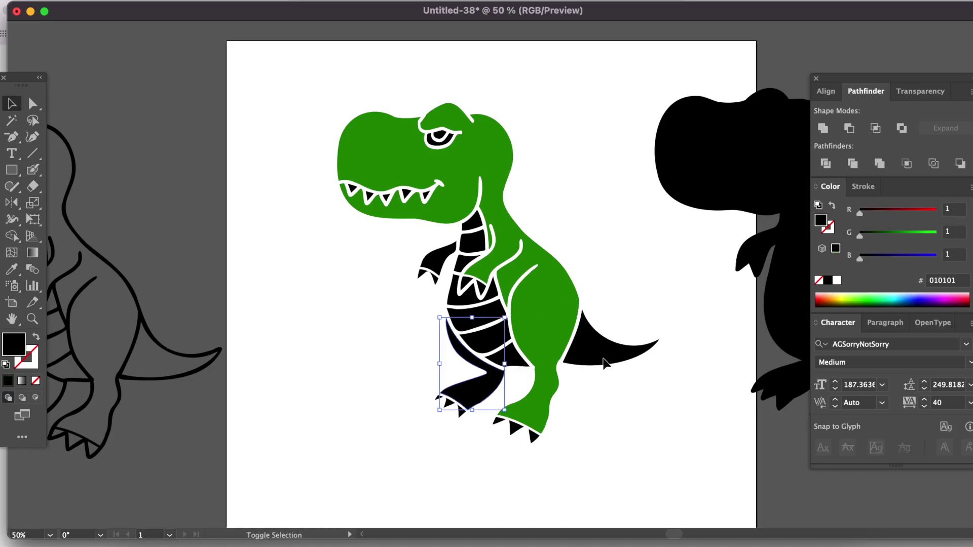
{"action": "left_click", "coordinate": [437, 264], "text": "shift"}
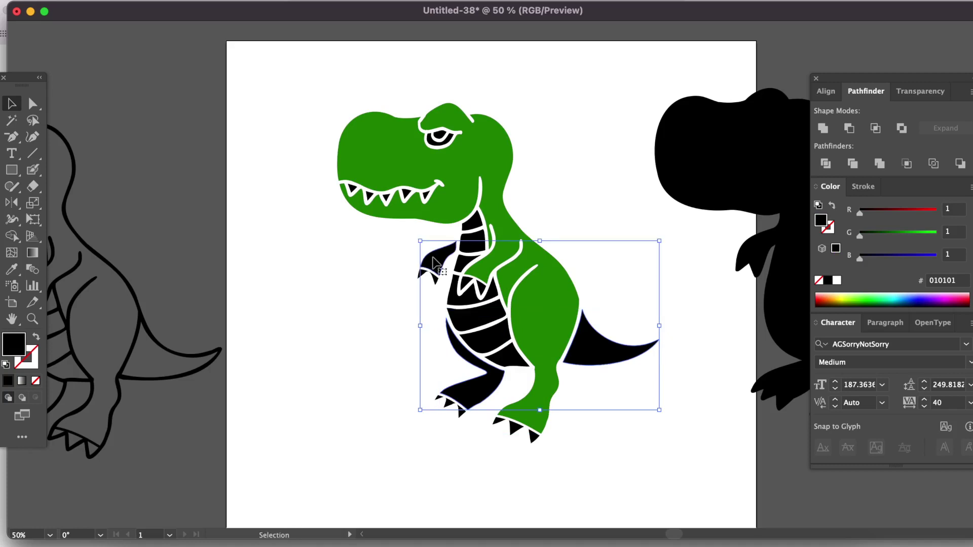
{"action": "left_click", "coordinate": [12, 269]}
{"action": "left_click", "coordinate": [367, 156]}
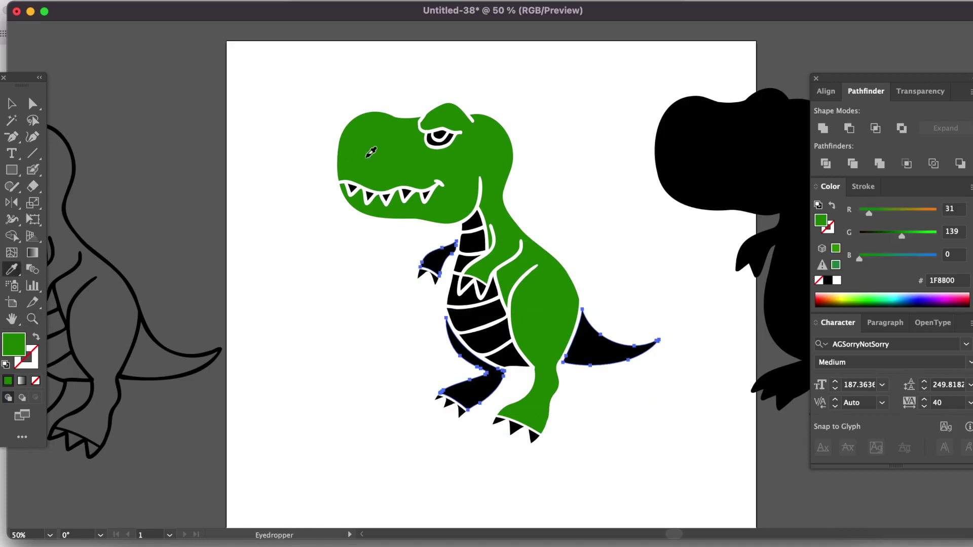
{"action": "left_click", "coordinate": [12, 103]}
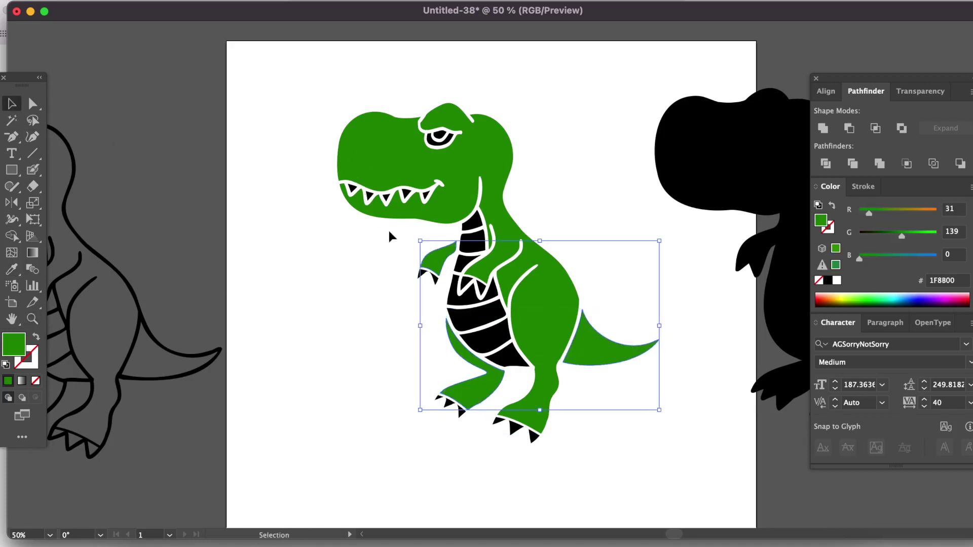
- Combine the green head-and-body, leg, tail and arm shapes into one compound path
{"action": "left_click", "coordinate": [373, 144], "text": "shift"}
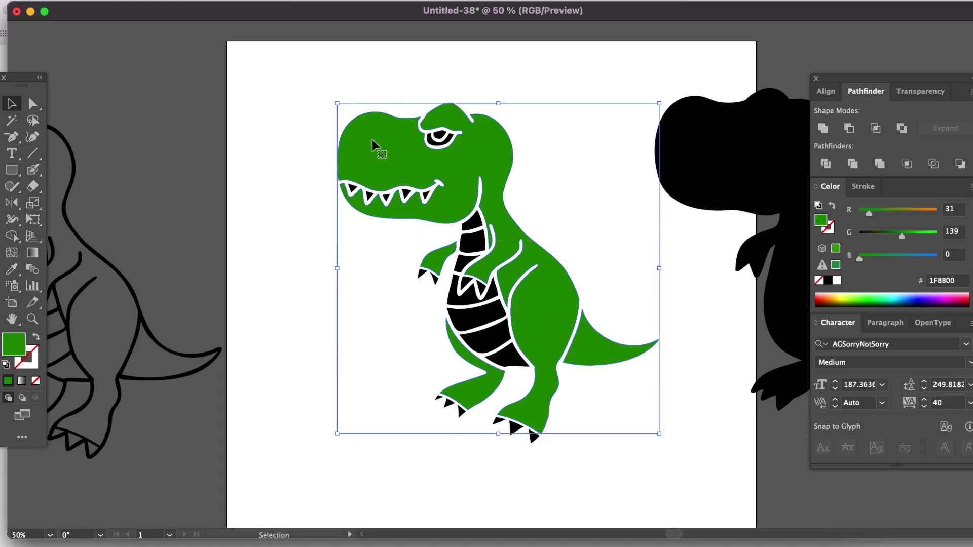
{"action": "left_click", "coordinate": [154, 0]}
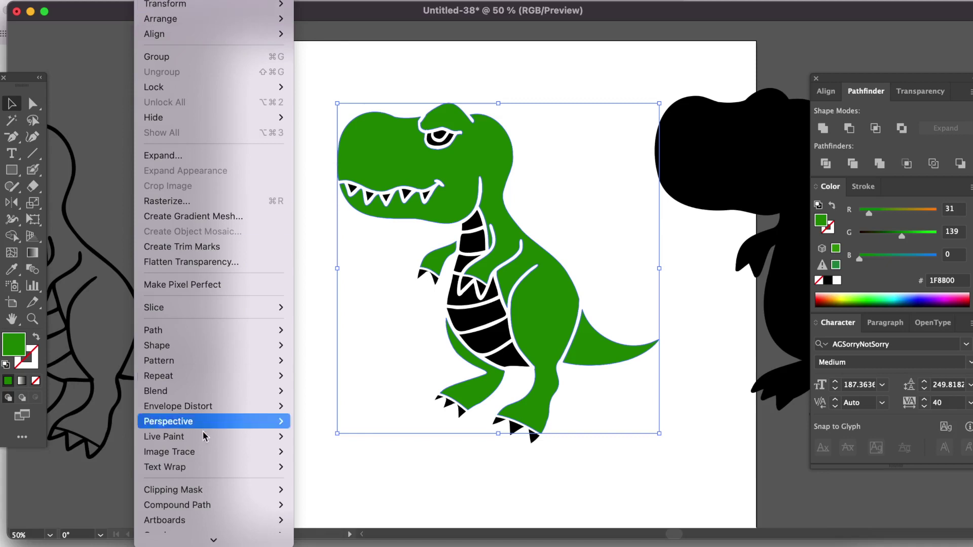
{"action": "mouse_move", "coordinate": [205, 505]}
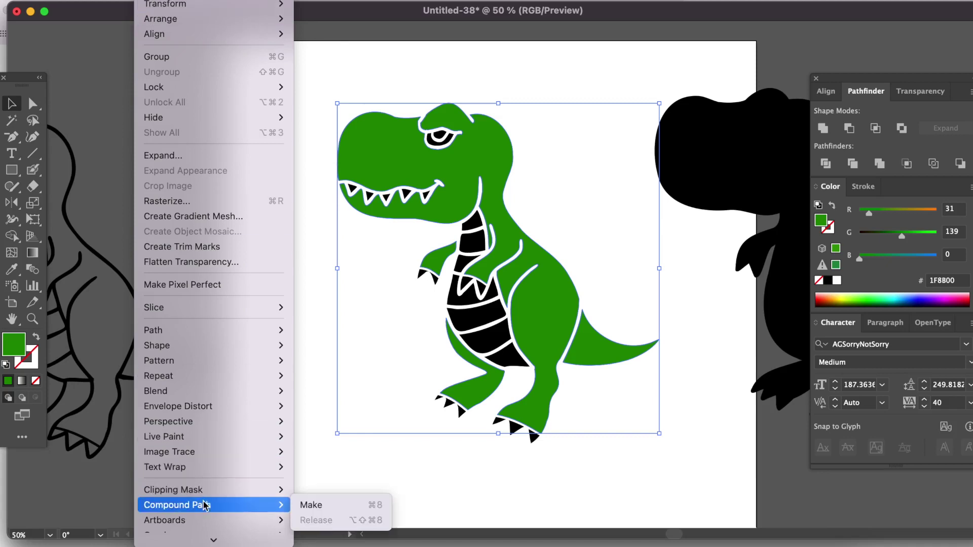
{"action": "left_click", "coordinate": [305, 505]}
{"action": "left_click", "coordinate": [328, 441]}
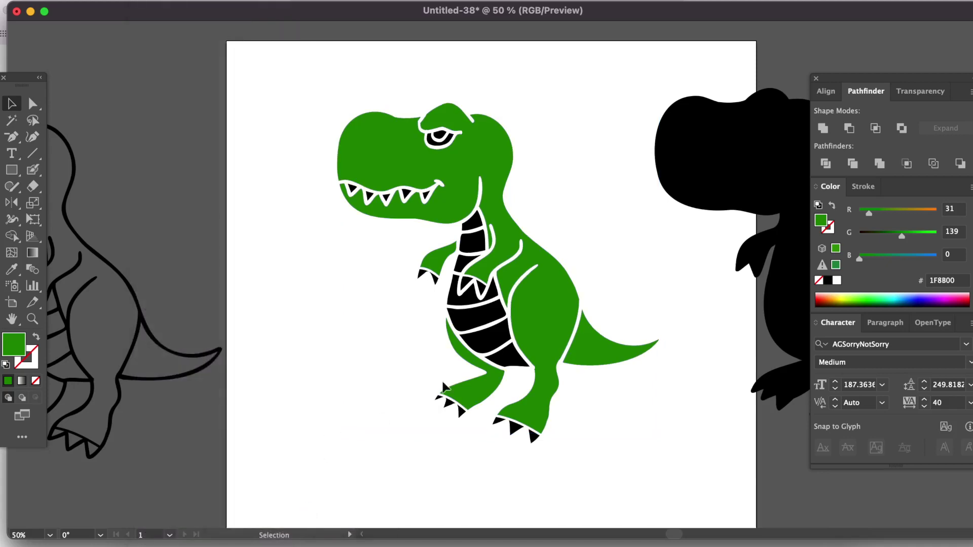
- Try moving the green compound shape as one piece, and undo the move
{"action": "mouse_move", "coordinate": [553, 336]}
{"action": "left_mouse_down"}
{"action": "mouse_move", "coordinate": [583, 304]}
{"action": "mouse_move", "coordinate": [569, 324]}
{"action": "mouse_move", "coordinate": [542, 322]}
{"action": "left_mouse_up"}
{"action": "key", "text": "a"}
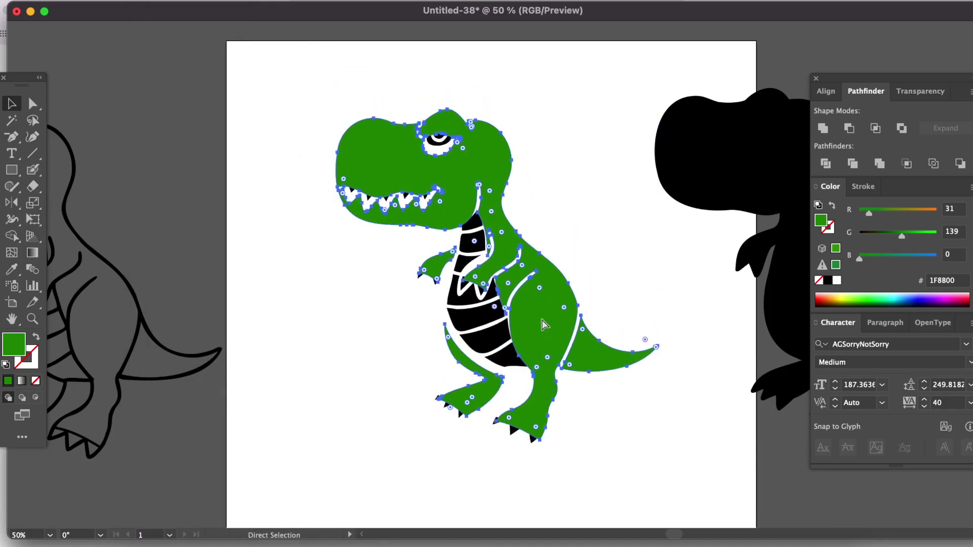
{"action": "key", "text": "super+z"}
{"action": "key", "text": "super+z"}
- Select all five black teeth in the dinosaur's mouth together
{"action": "left_click", "coordinate": [352, 189]}
{"action": "left_click", "coordinate": [369, 197], "text": "shift"}
{"action": "left_click", "coordinate": [385, 198], "text": "shift"}
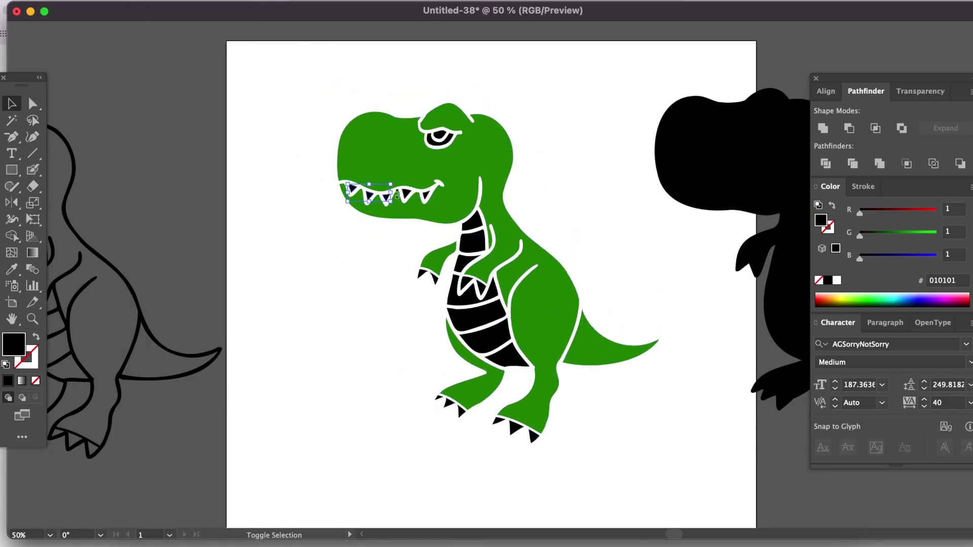
{"action": "left_click", "coordinate": [405, 194], "text": "shift"}
{"action": "left_click", "coordinate": [427, 197], "text": "shift"}
- Add the black claws on both hands and both feet to the selected teeth and combine them all into one compound path
{"action": "left_click", "coordinate": [423, 276], "text": "shift"}
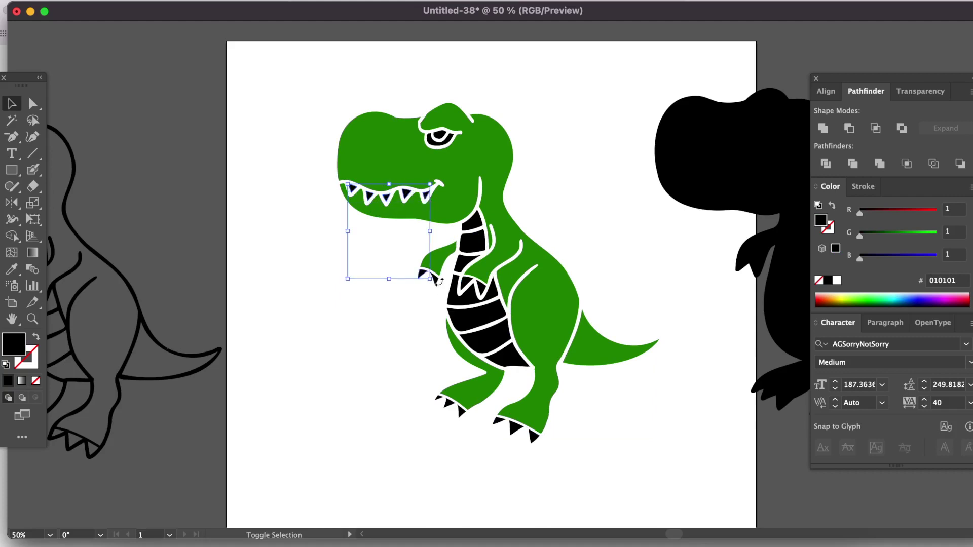
{"action": "left_click", "coordinate": [467, 283], "text": "shift"}
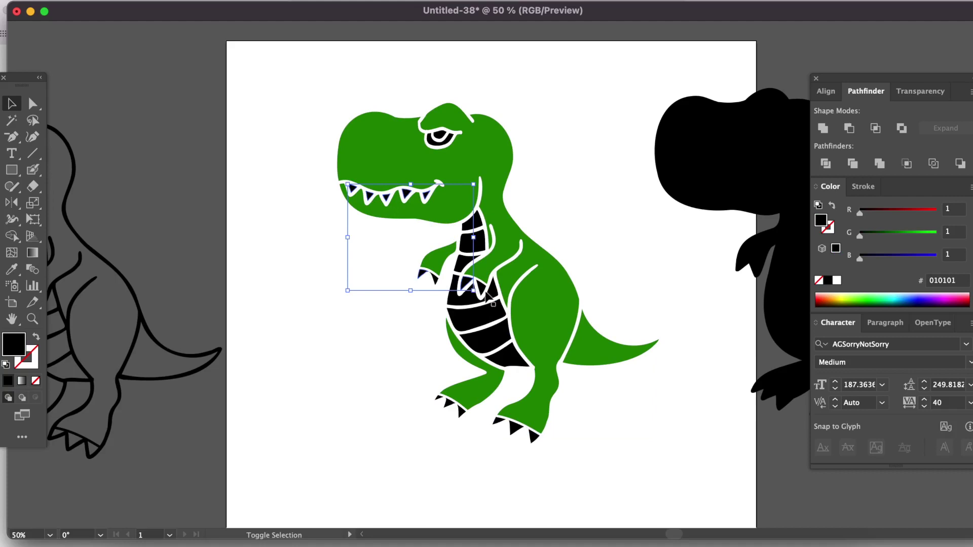
{"action": "left_click", "coordinate": [485, 293], "text": "shift"}
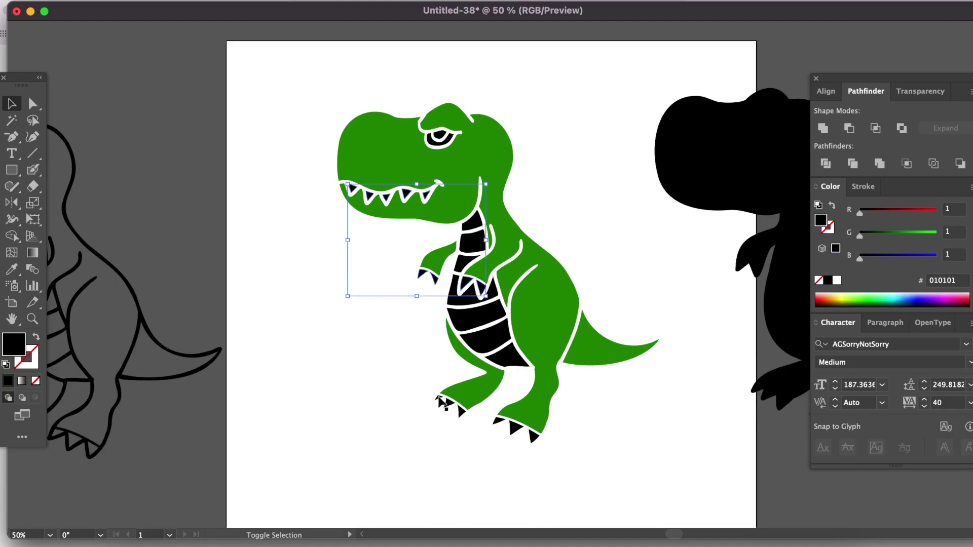
{"action": "left_click", "coordinate": [439, 403], "text": "shift"}
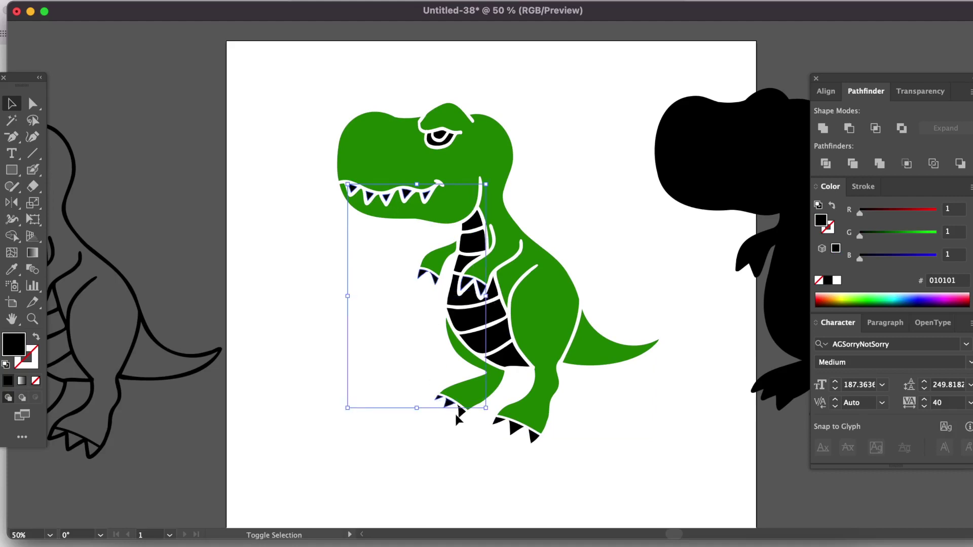
{"action": "left_click", "coordinate": [456, 413], "text": "shift"}
{"action": "left_click", "coordinate": [512, 428], "text": "shift"}
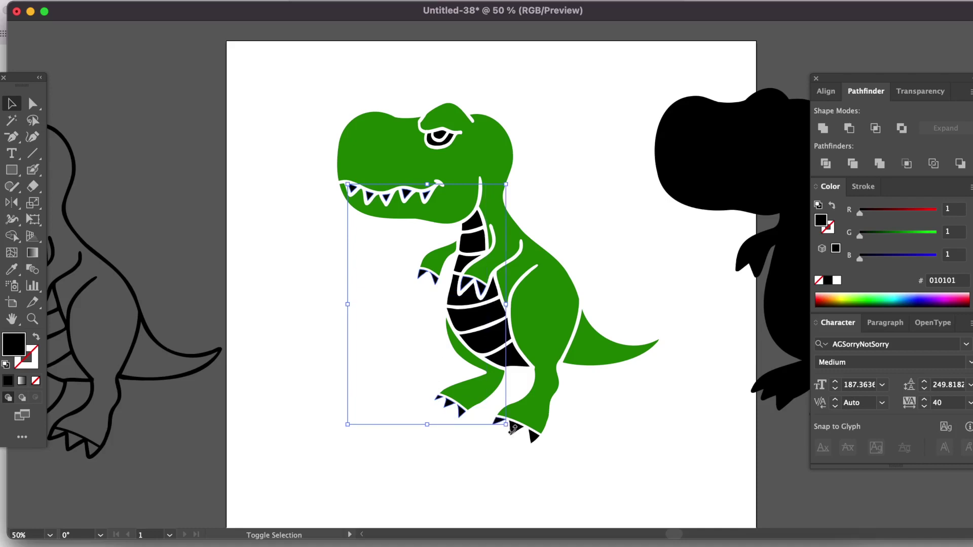
{"action": "left_click", "coordinate": [515, 429], "text": "shift"}
{"action": "left_click", "coordinate": [536, 439], "text": "shift"}
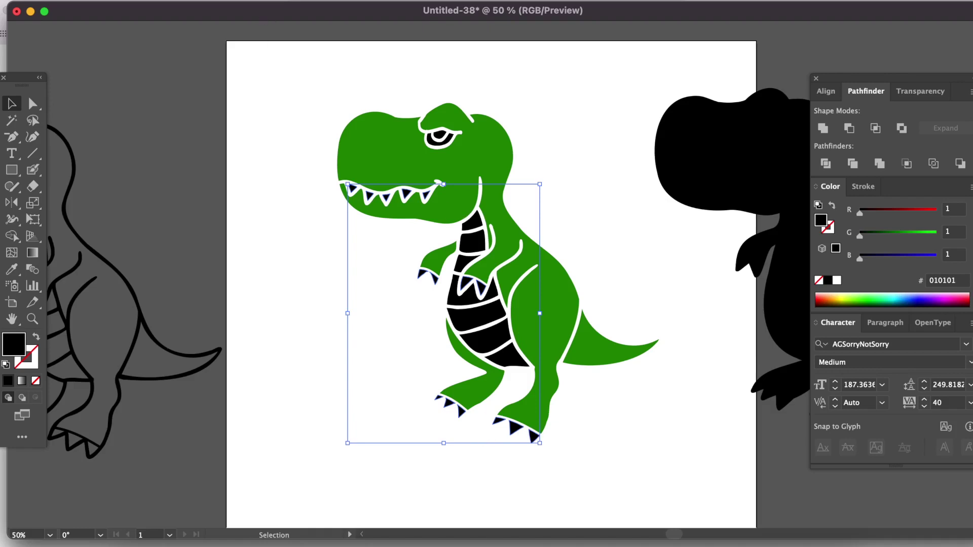
{"action": "left_click", "coordinate": [153, 1]}
{"action": "mouse_move", "coordinate": [276, 505]}
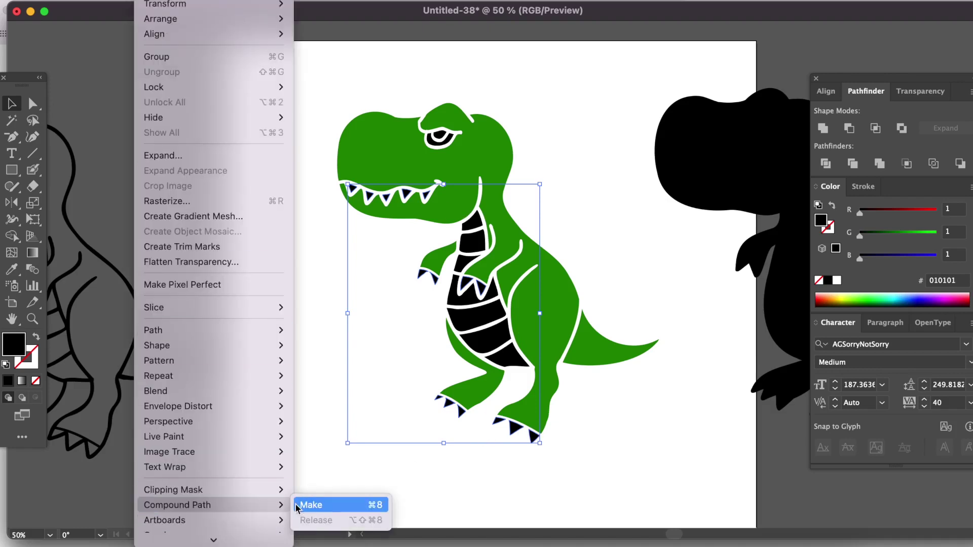
{"action": "left_click", "coordinate": [324, 506]}
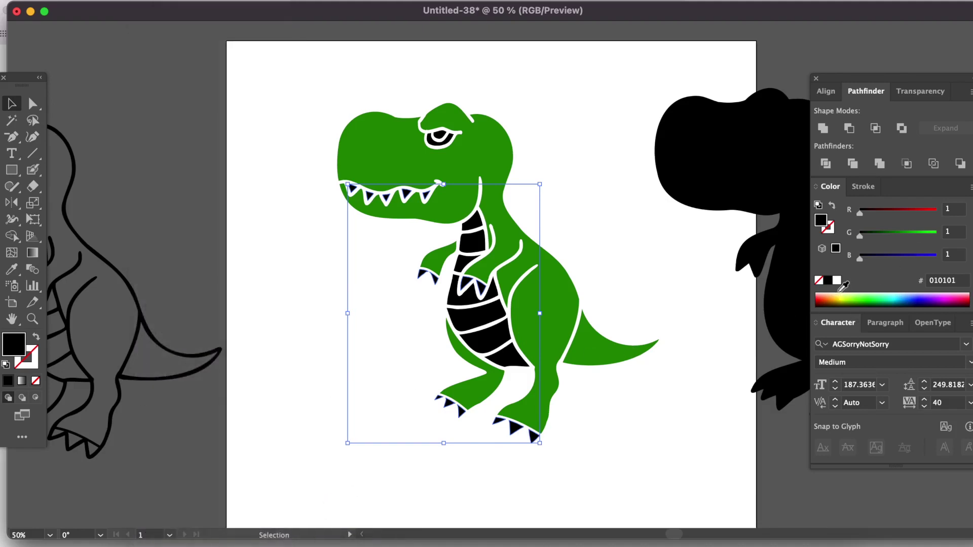
- Fill the teeth-and-claws compound path with light grey DCE2E1 and deselect it
{"action": "double_click", "coordinate": [14, 344]}
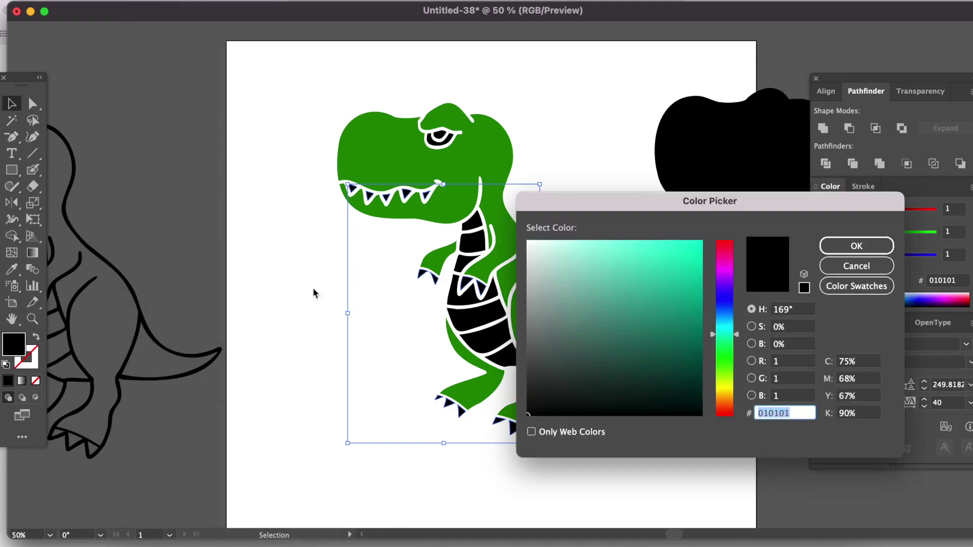
{"action": "mouse_move", "coordinate": [548, 260]}
{"action": "left_mouse_down"}
{"action": "mouse_move", "coordinate": [528, 251]}
{"action": "mouse_move", "coordinate": [531, 260]}
{"action": "left_mouse_up"}
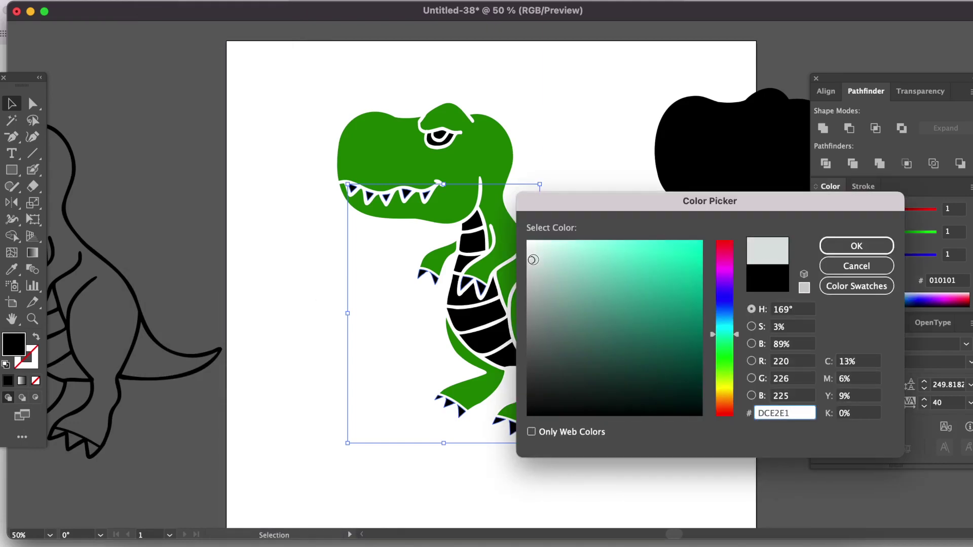
{"action": "left_click", "coordinate": [856, 246]}
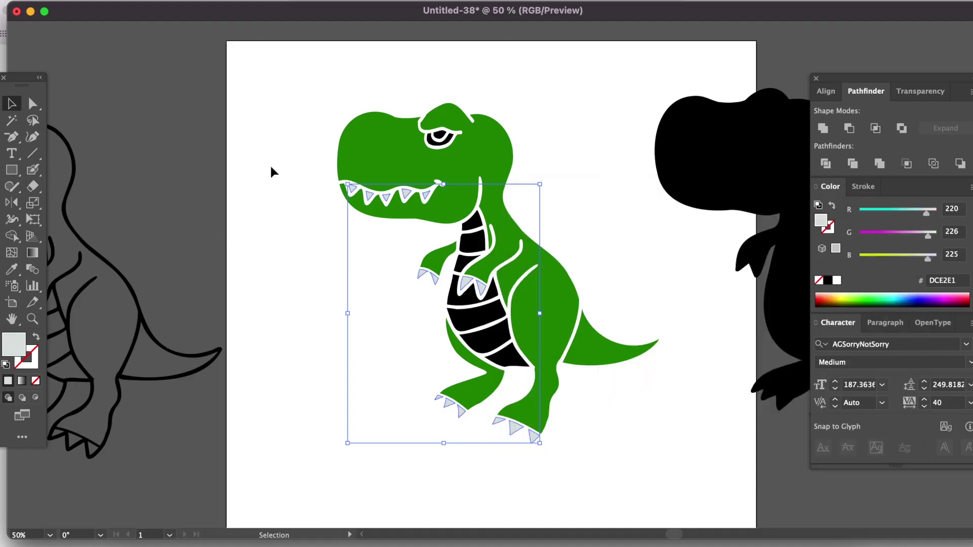
{"action": "left_click", "coordinate": [242, 258]}
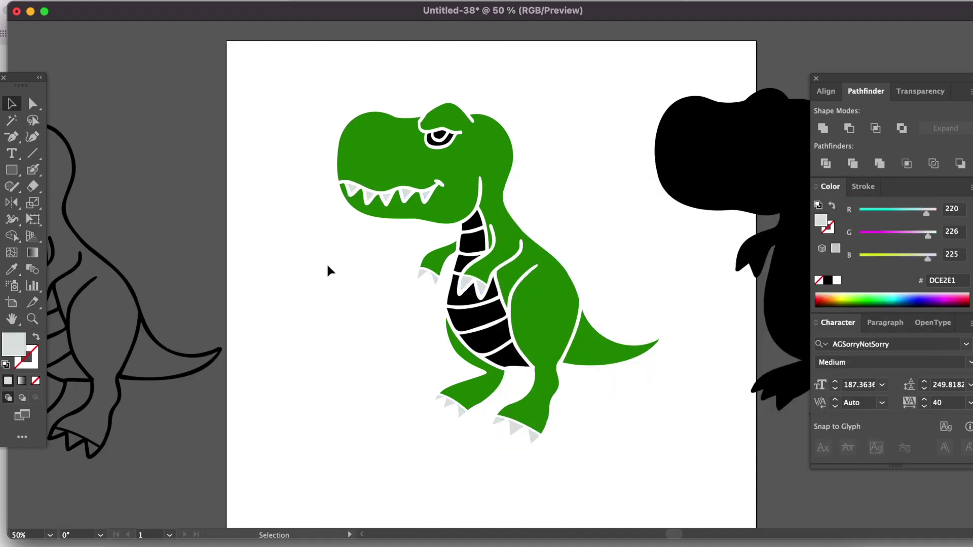
- Combine all the black neck and belly segments into one compound path and fill it with yellow FFE517
{"action": "left_click", "coordinate": [471, 233]}
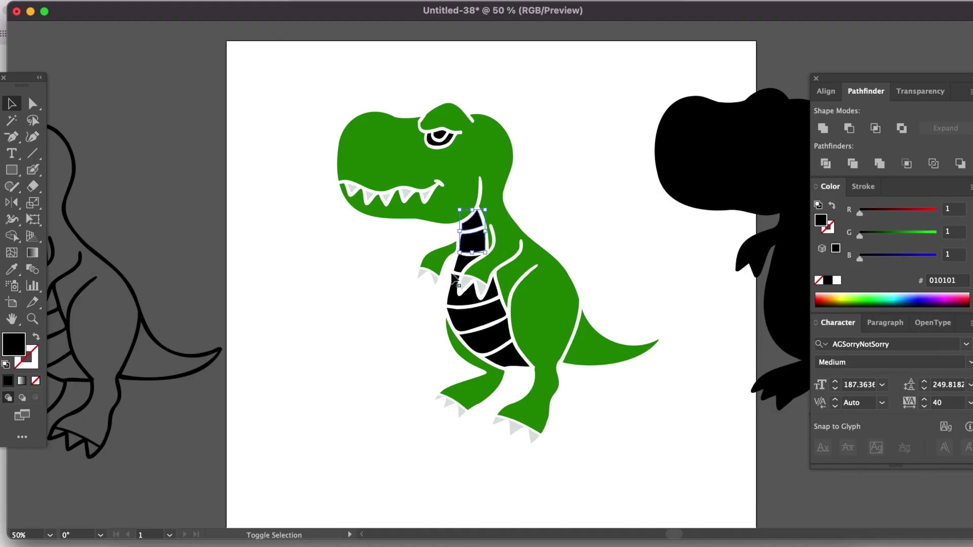
{"action": "left_click", "coordinate": [459, 264], "text": "shift"}
{"action": "left_click", "coordinate": [456, 294], "text": "shift"}
{"action": "left_click", "coordinate": [467, 322], "text": "shift"}
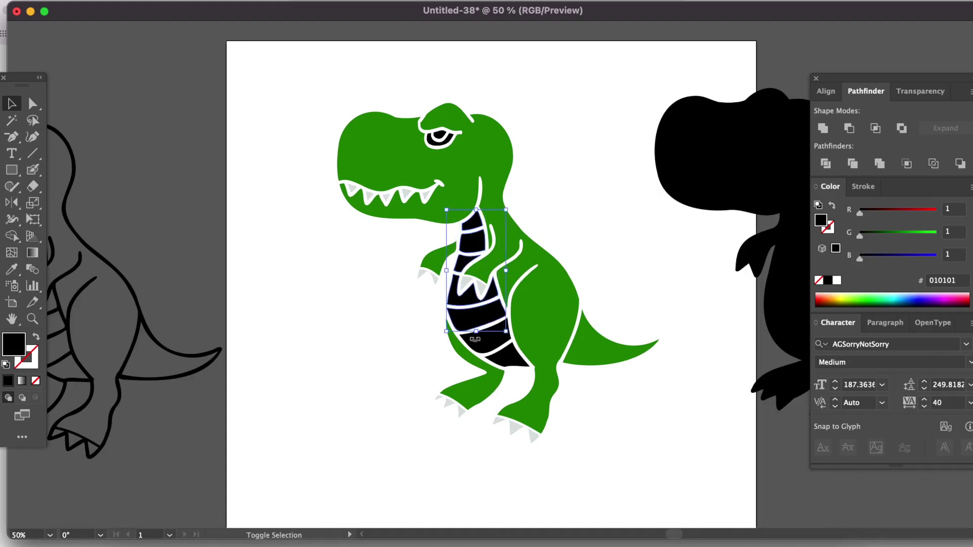
{"action": "left_click", "coordinate": [498, 344], "text": "shift"}
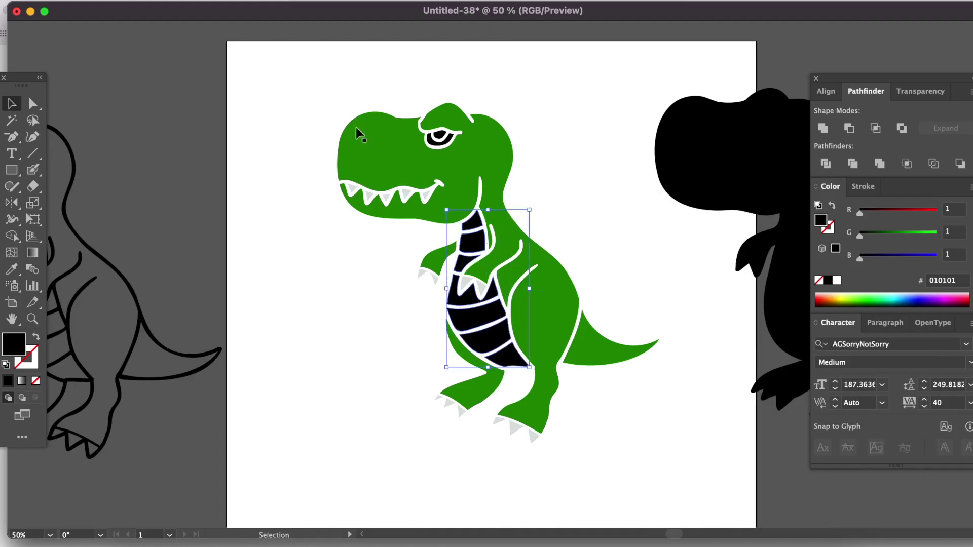
{"action": "left_click", "coordinate": [152, 1]}
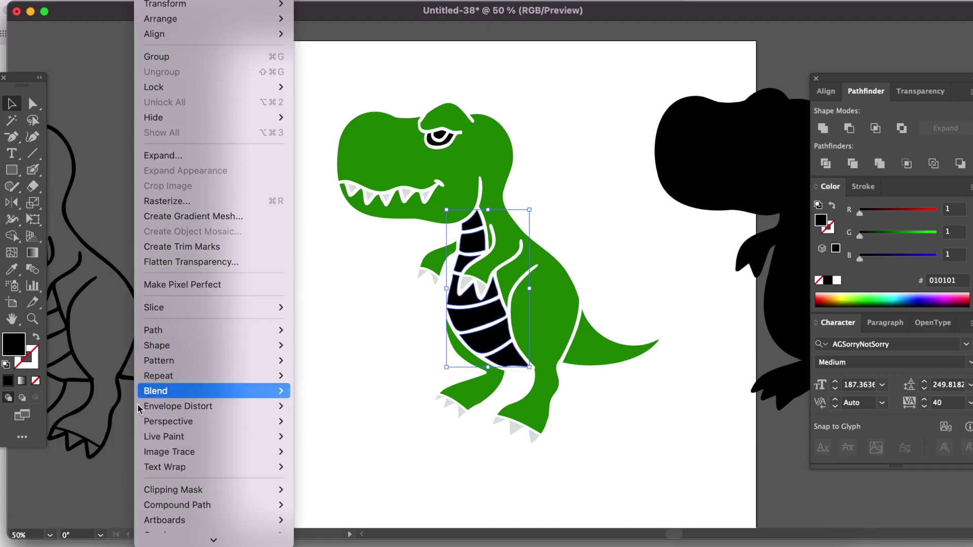
{"action": "mouse_move", "coordinate": [172, 507]}
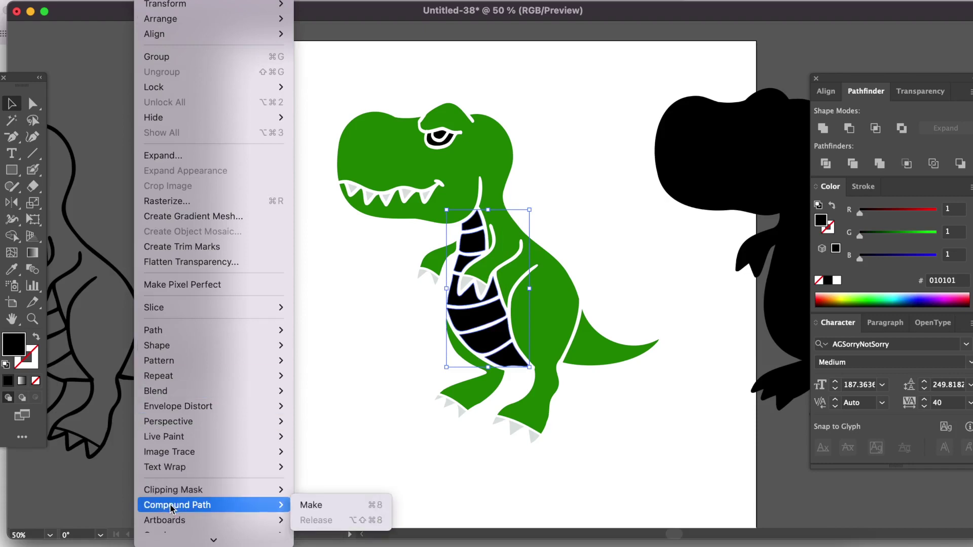
{"action": "left_click", "coordinate": [303, 506]}
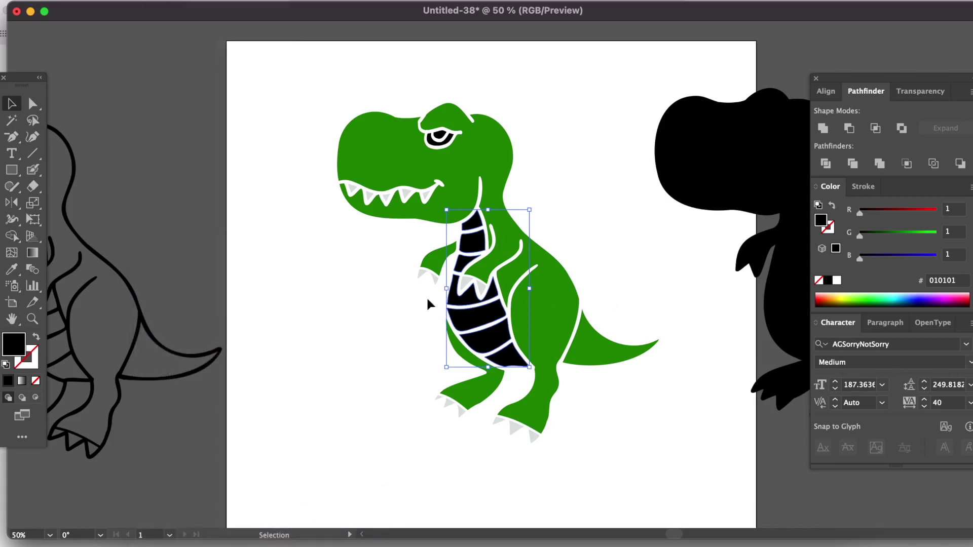
{"action": "left_click", "coordinate": [845, 294]}
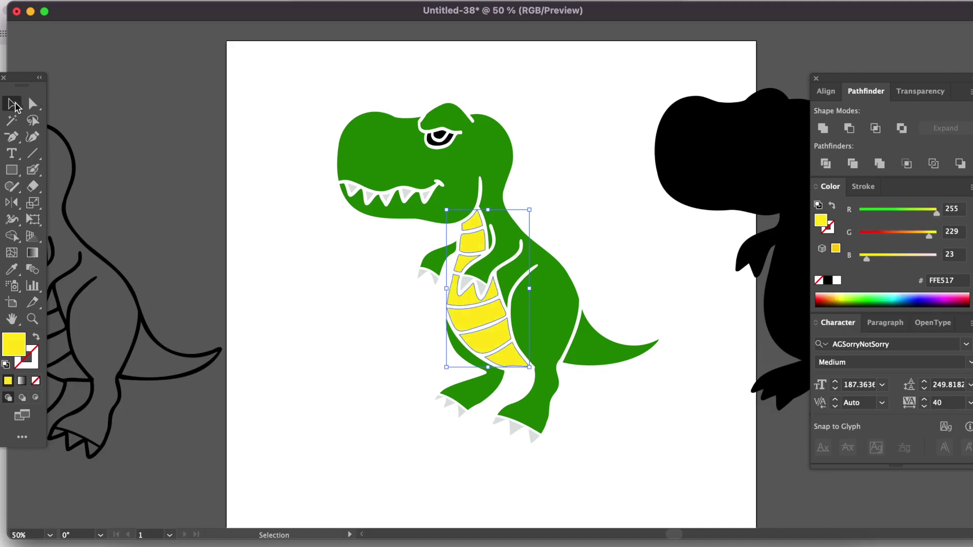
- Apply the belly's yellow to the black eye shape around the pupil using the Eyedropper
{"action": "left_click", "coordinate": [439, 137]}
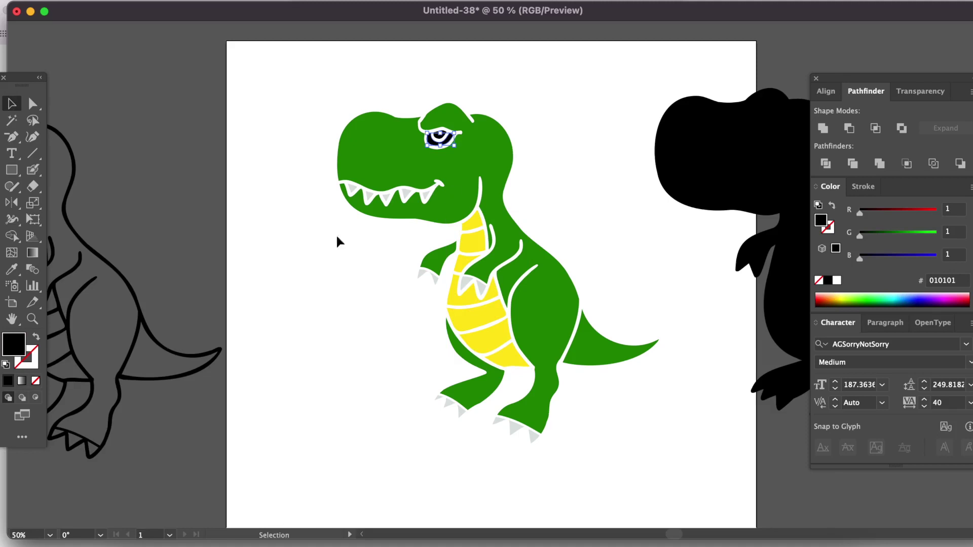
{"action": "left_click", "coordinate": [11, 269]}
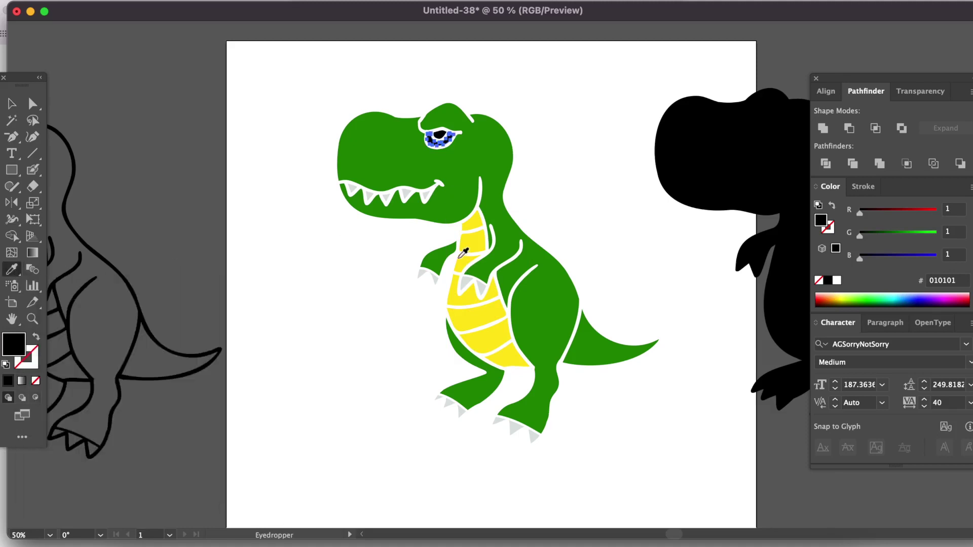
{"action": "left_click", "coordinate": [460, 257]}
{"action": "left_click", "coordinate": [11, 104]}
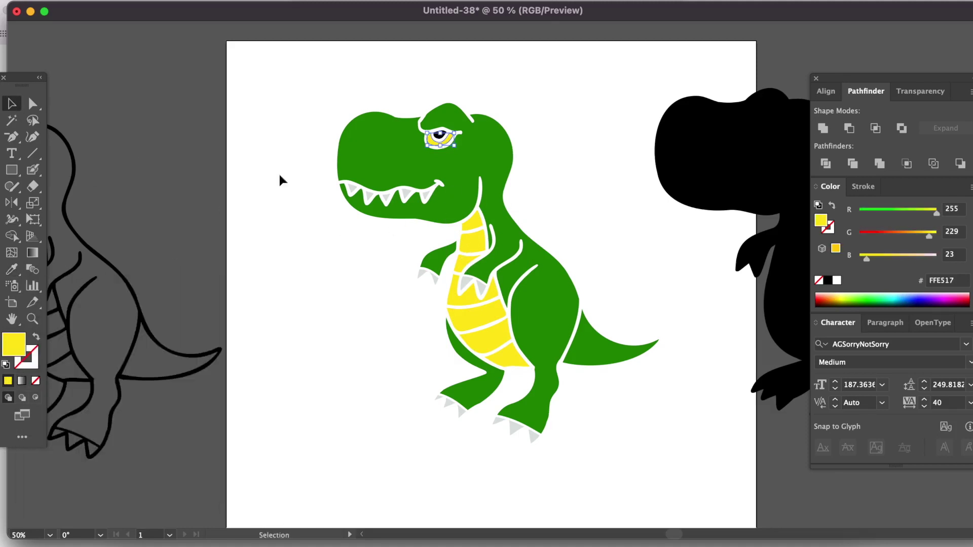
- Combine the yellow eye shape and the yellow belly into one compound path and deselect it
{"action": "left_click", "coordinate": [449, 142]}
{"action": "left_click", "coordinate": [470, 241], "text": "shift"}
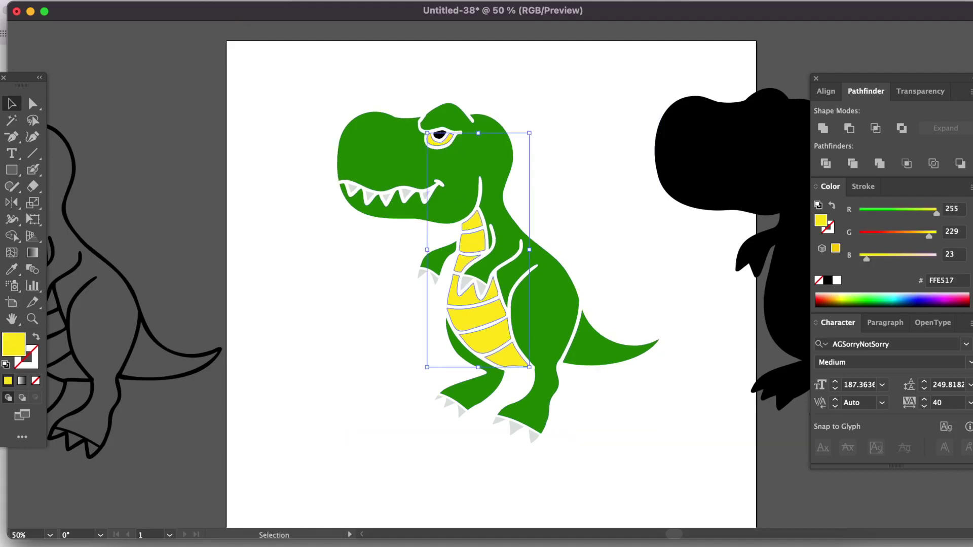
{"action": "left_click", "coordinate": [148, 0]}
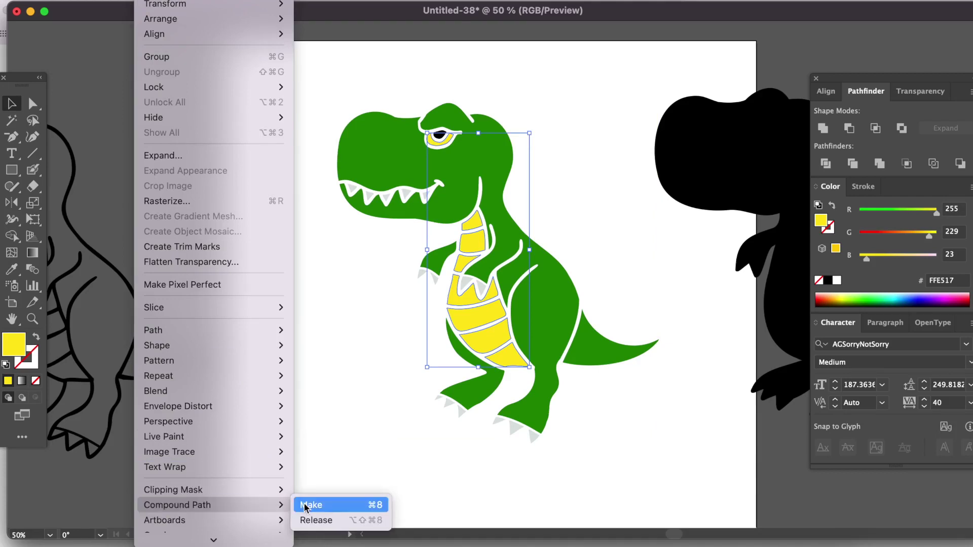
{"action": "left_click", "coordinate": [310, 501]}
{"action": "left_click", "coordinate": [390, 457]}
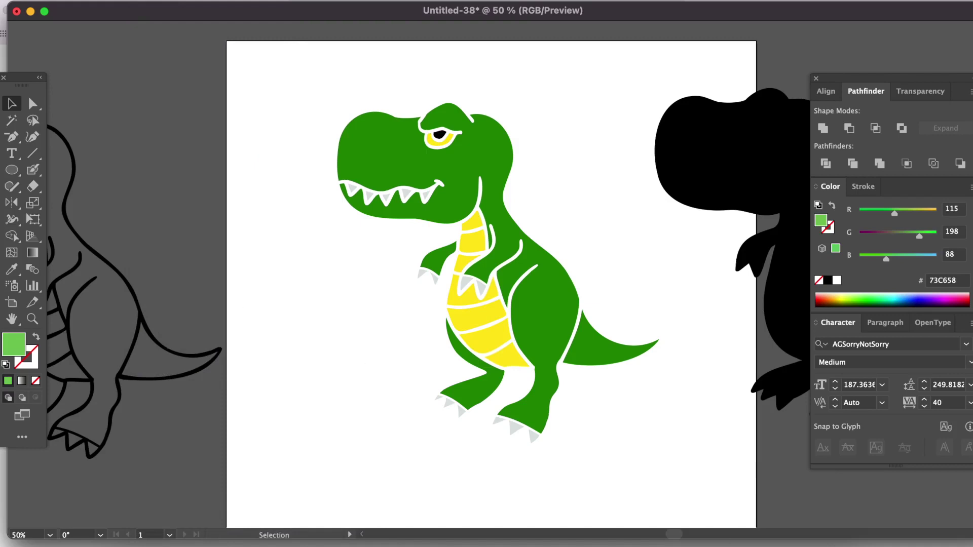
- Check the grouping of each colour by selecting the green body, yellow parts, grey teeth and claws, and black pupil in turn
{"action": "left_click_drag", "start_coordinate": [672, 534], "coordinate": [676, 536]}
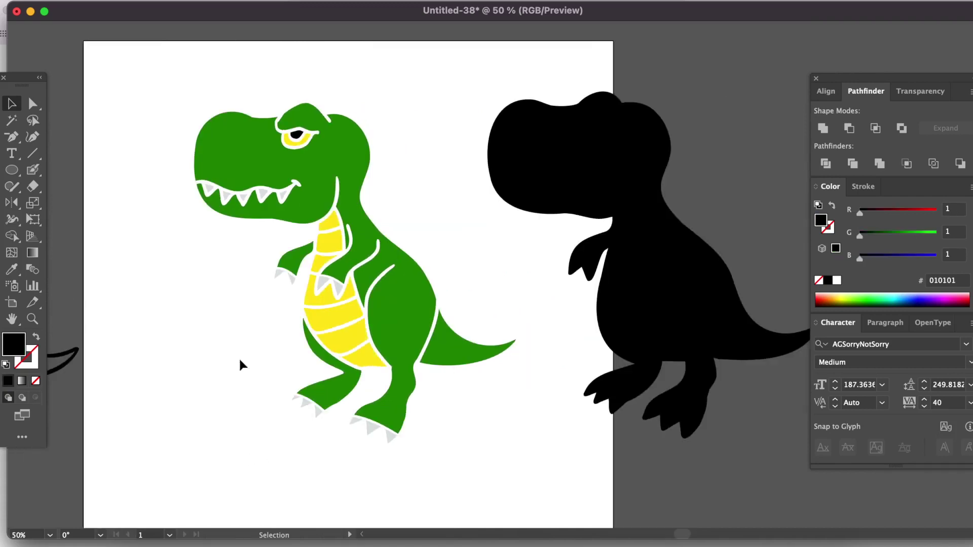
{"action": "left_click", "coordinate": [261, 201]}
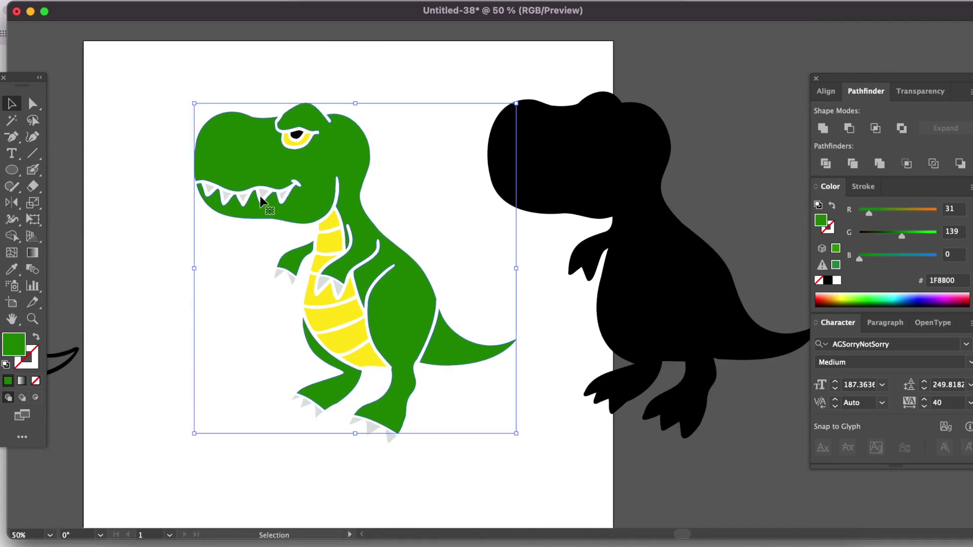
{"action": "left_click", "coordinate": [342, 323]}
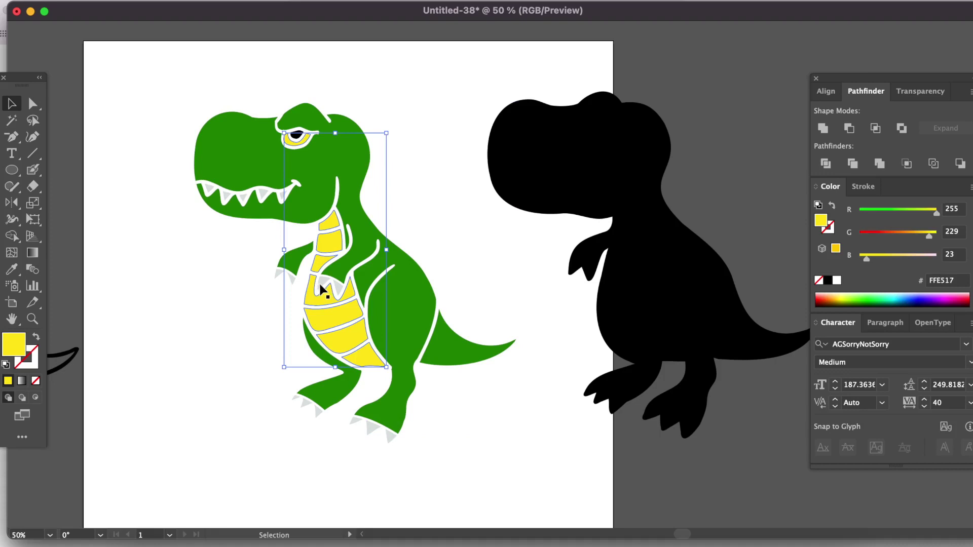
{"action": "left_click", "coordinate": [241, 200]}
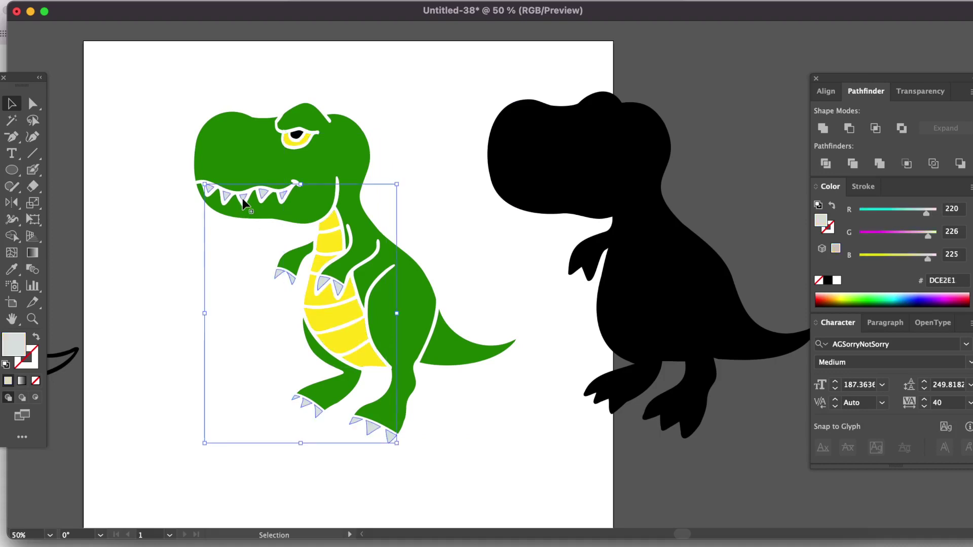
{"action": "left_click", "coordinate": [296, 135]}
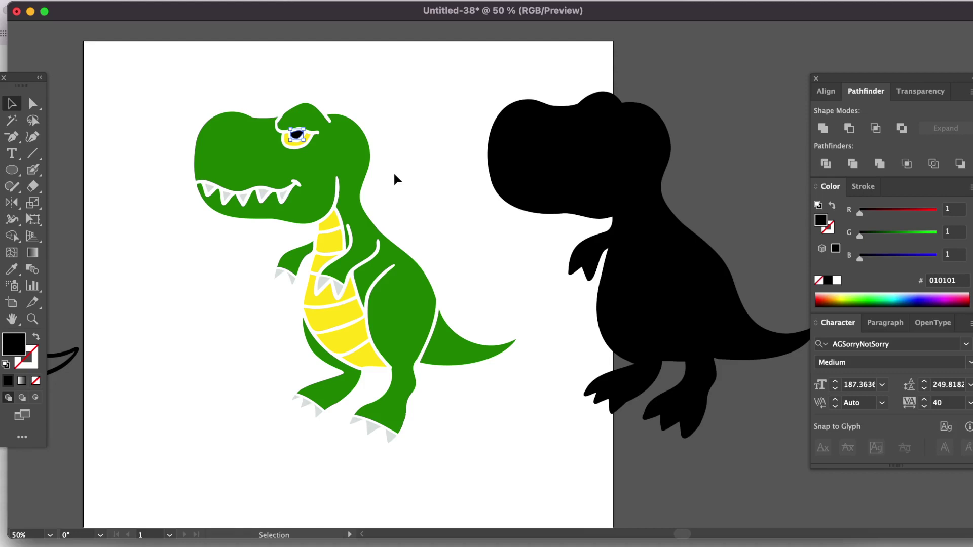
{"action": "left_click", "coordinate": [415, 203]}
- Offset the black dinosaur silhouette outward by 0.1 in with round joins
{"action": "left_click", "coordinate": [513, 143]}
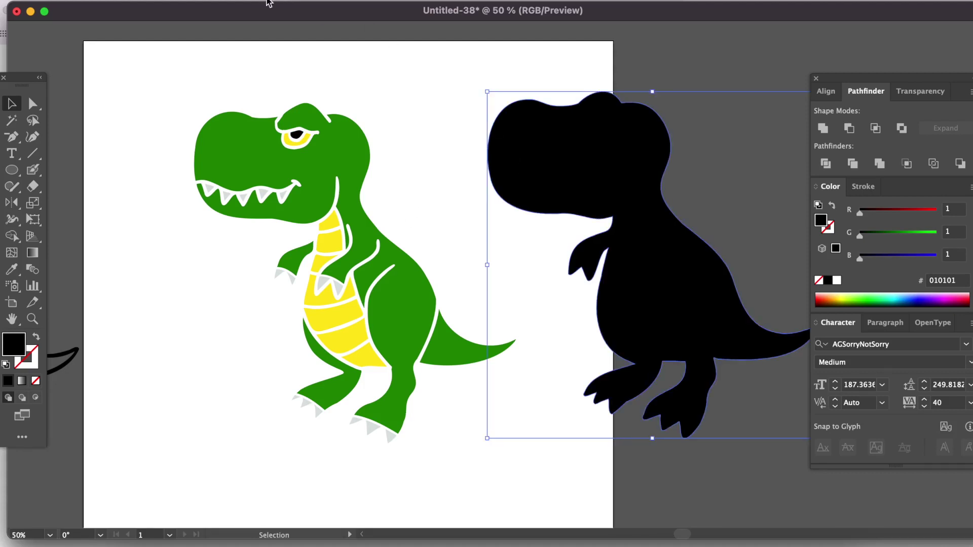
{"action": "left_click", "coordinate": [154, 0]}
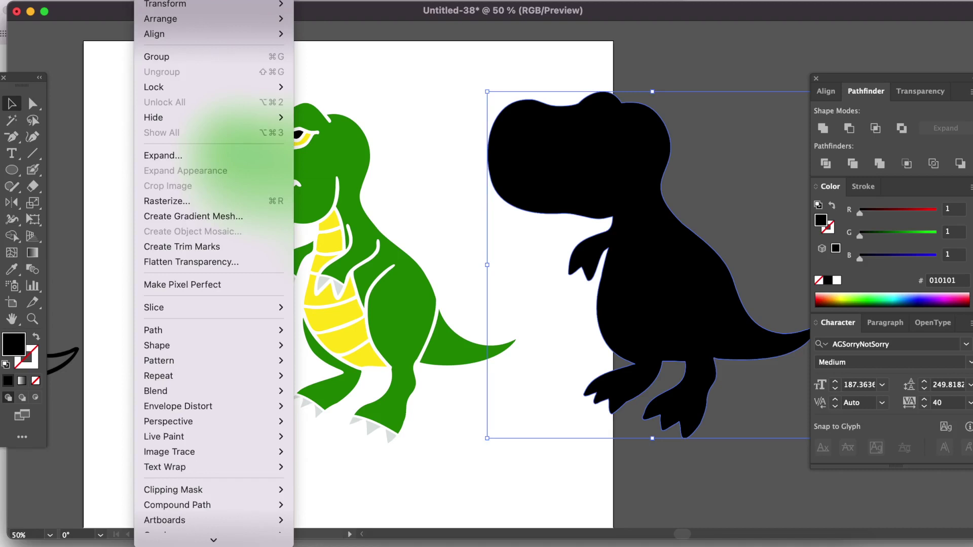
{"action": "mouse_move", "coordinate": [218, 331]}
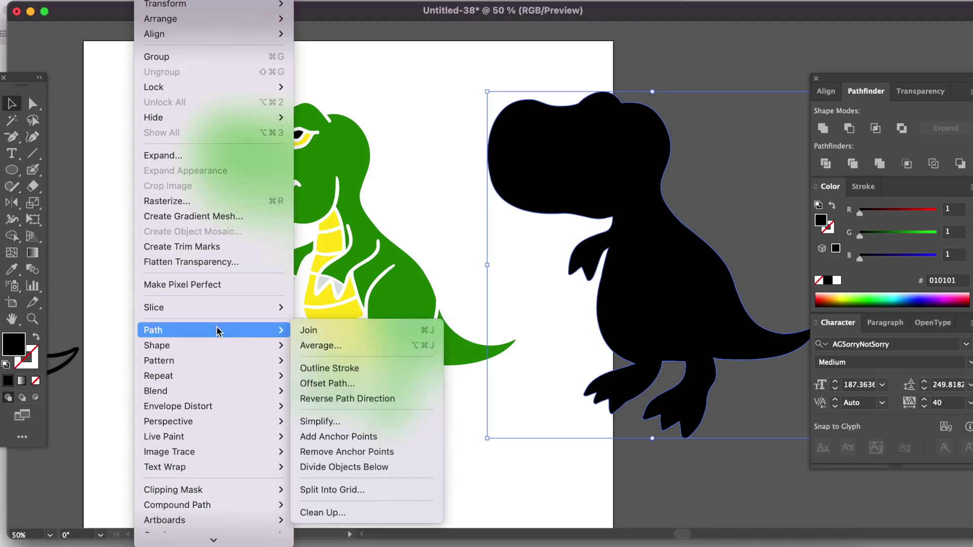
{"action": "left_click", "coordinate": [352, 384]}
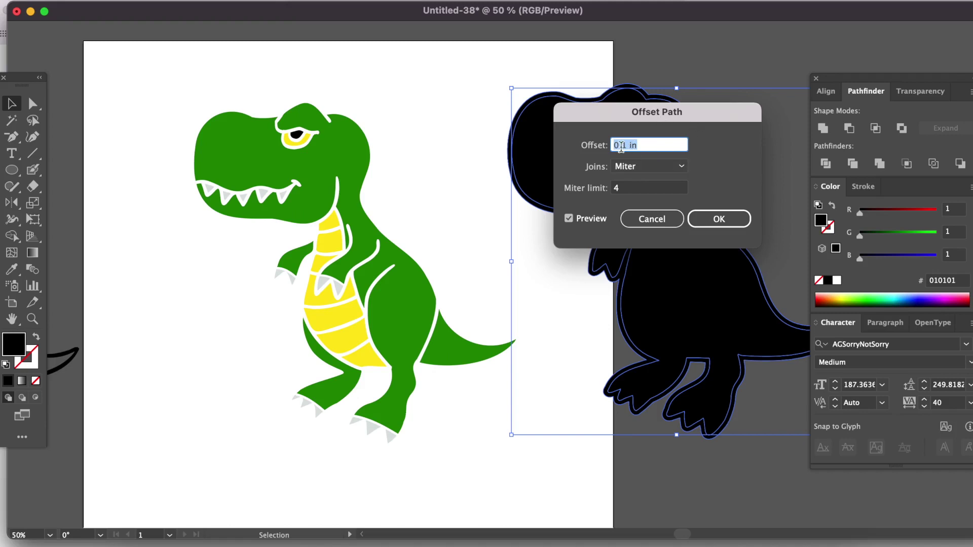
{"action": "left_click", "coordinate": [642, 167]}
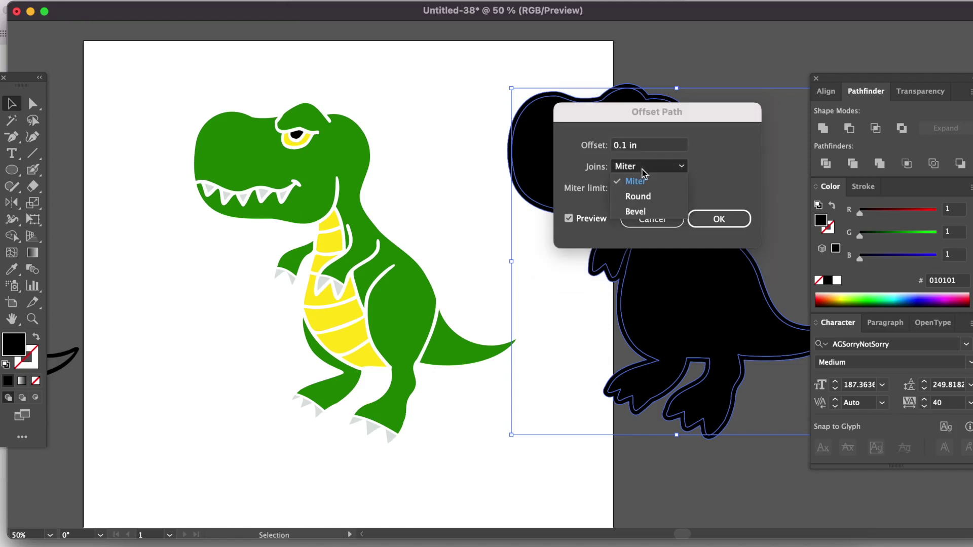
{"action": "left_click", "coordinate": [653, 200]}
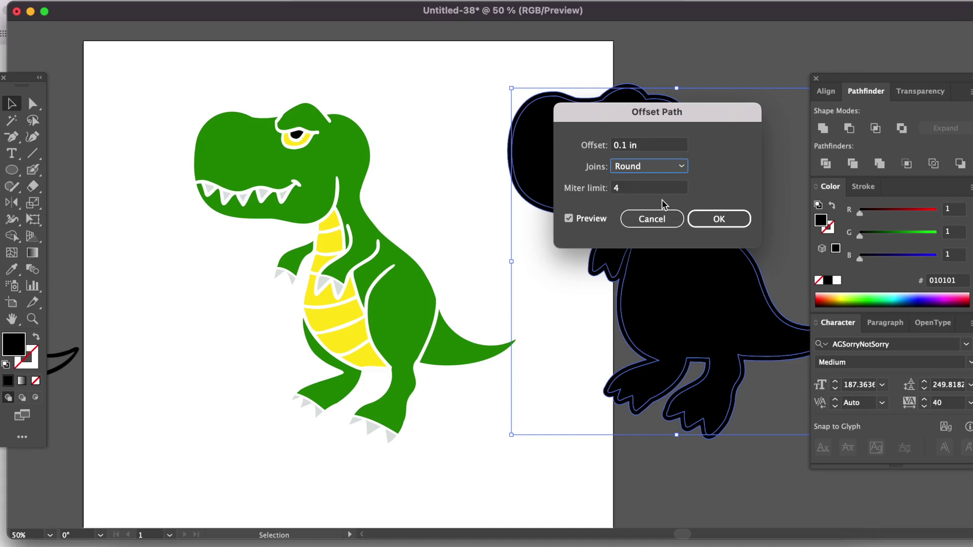
{"action": "left_click", "coordinate": [708, 225]}
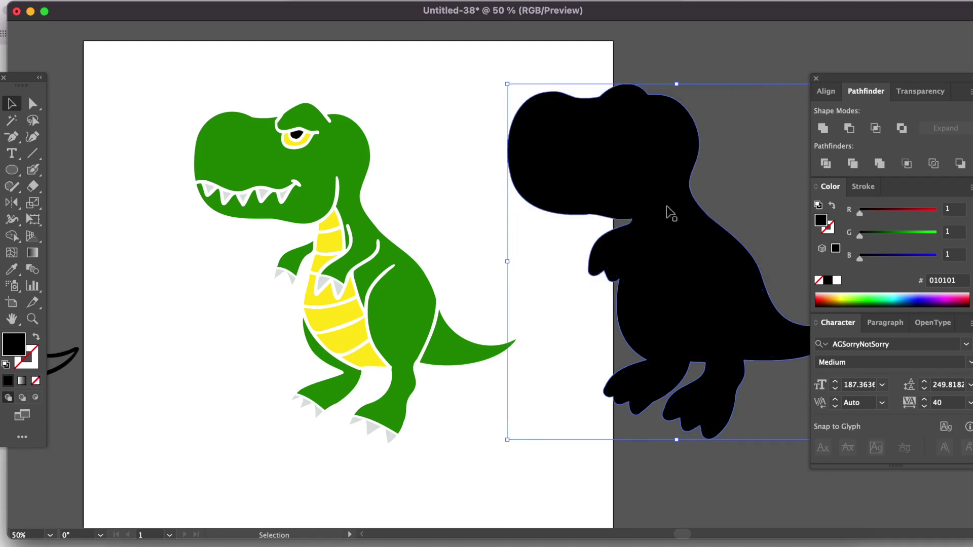
- Offset the enlarged silhouette outward twice more, each time by 0.1 in from the previous outline with round joins
{"action": "left_click", "coordinate": [152, 1]}
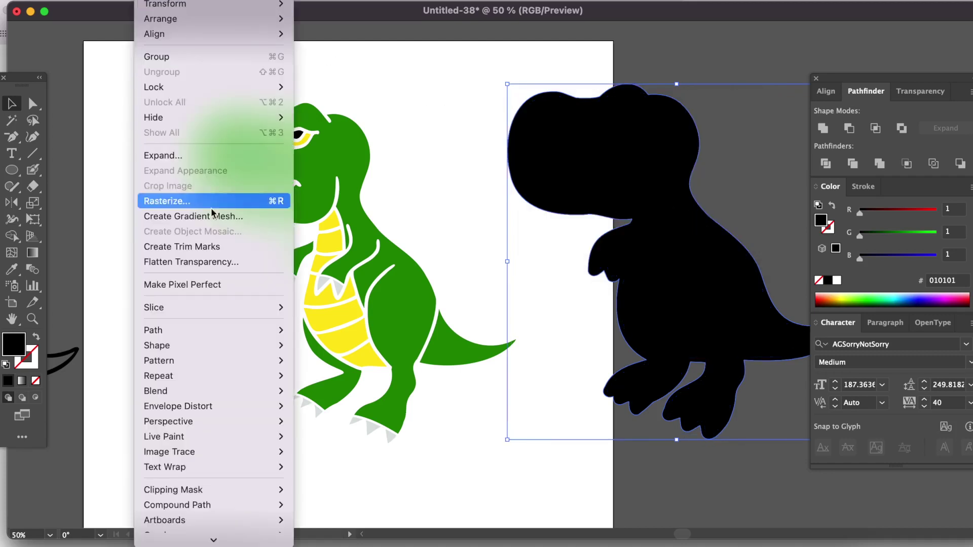
{"action": "mouse_move", "coordinate": [243, 326]}
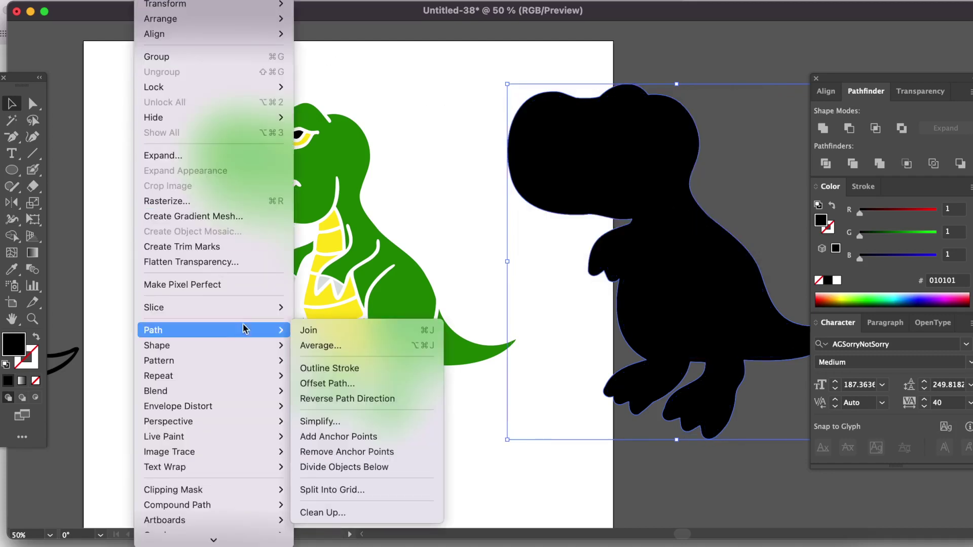
{"action": "left_click", "coordinate": [347, 382]}
{"action": "left_click", "coordinate": [718, 219]}
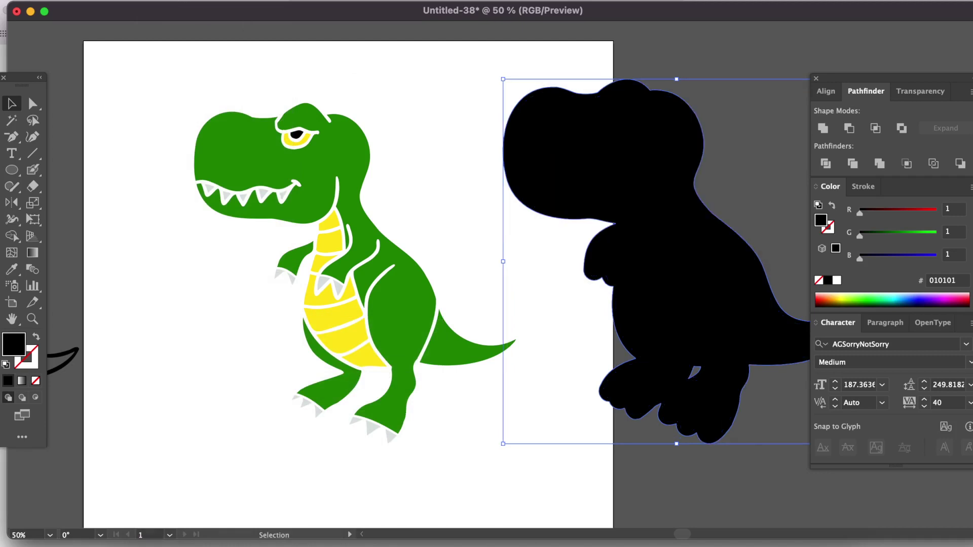
{"action": "left_click", "coordinate": [182, 1]}
{"action": "mouse_move", "coordinate": [226, 328]}
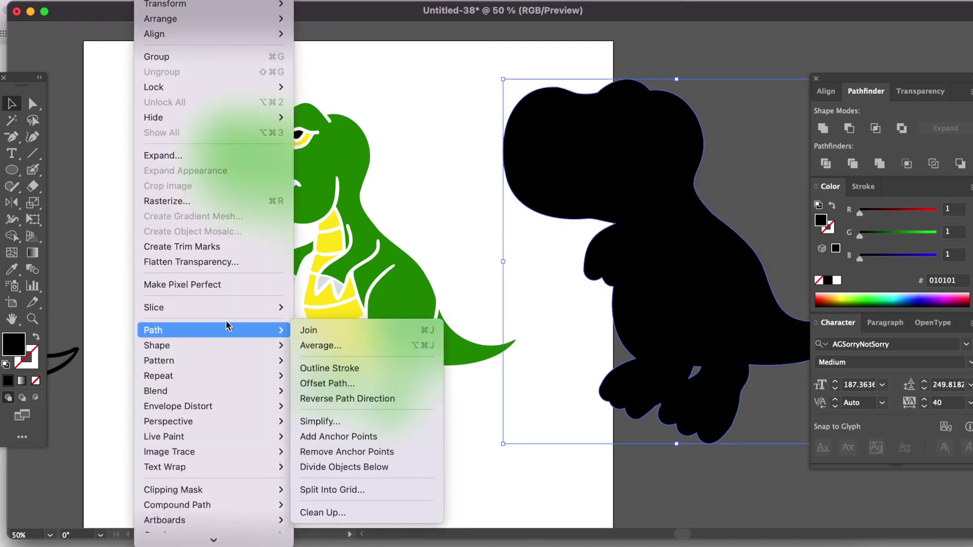
{"action": "left_click", "coordinate": [340, 381]}
{"action": "left_click", "coordinate": [719, 218]}
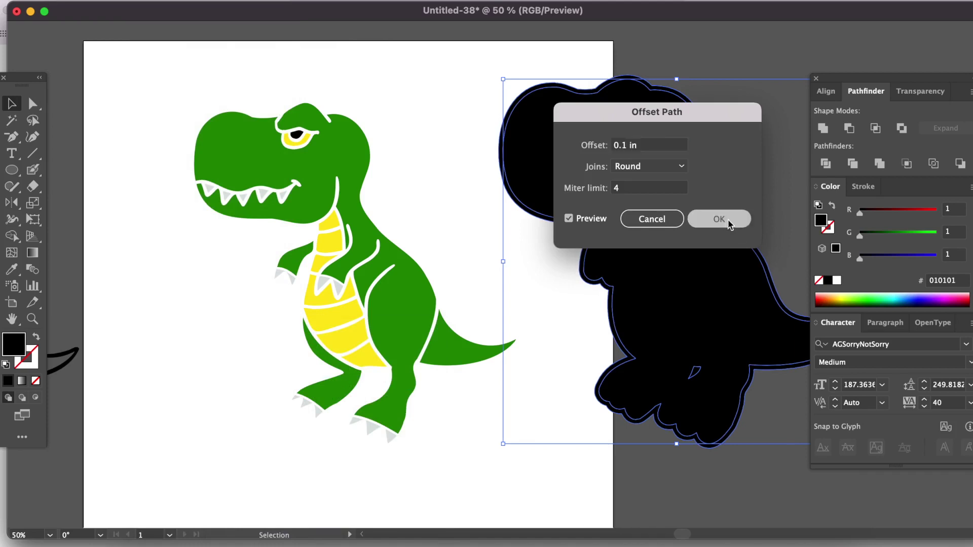
- Add one more round-joined offset of 0.1 in around the outermost silhouette and deselect it
{"action": "left_click", "coordinate": [182, 2]}
{"action": "mouse_move", "coordinate": [226, 330]}
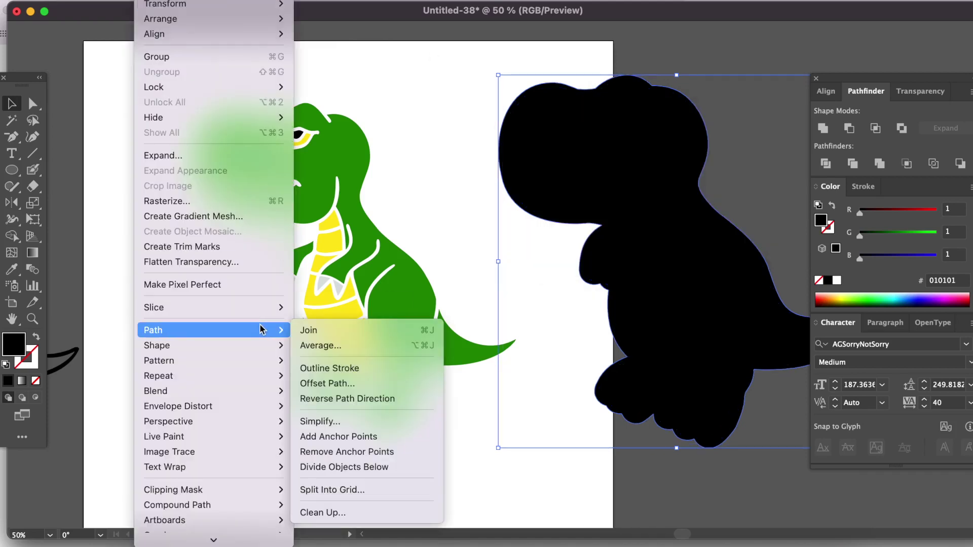
{"action": "left_click", "coordinate": [342, 384]}
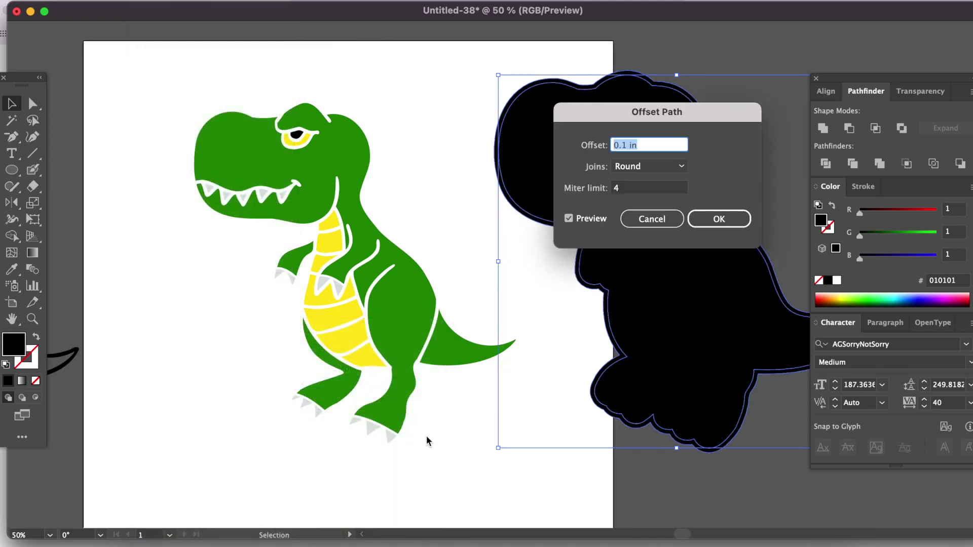
{"action": "left_click", "coordinate": [718, 218]}
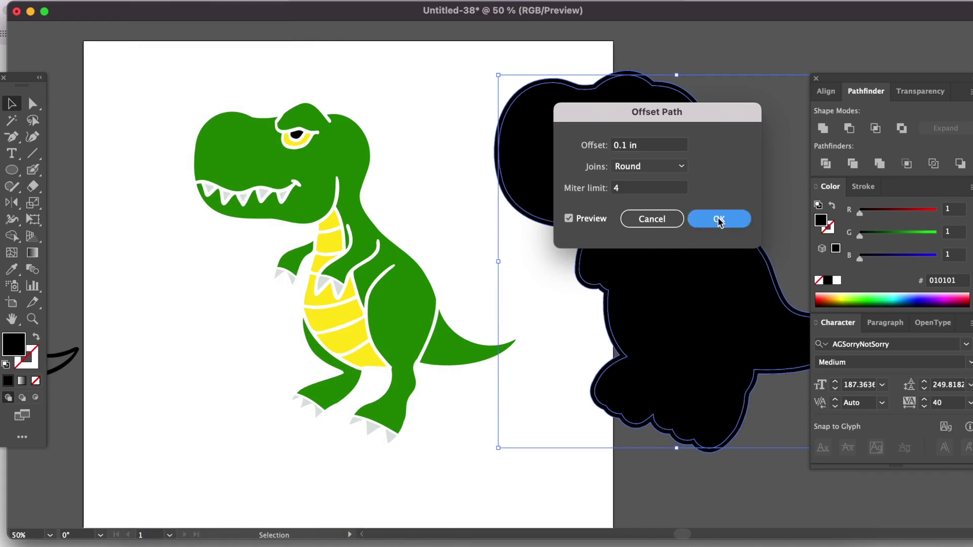
{"action": "left_click", "coordinate": [513, 411]}
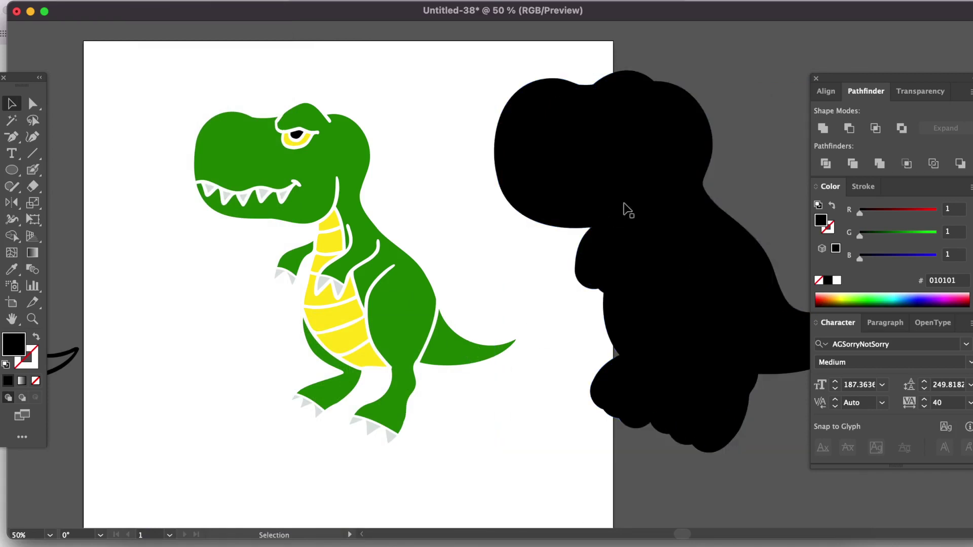
- Delete the original innermost silhouette from the stack of offset silhouettes
{"action": "left_click", "coordinate": [659, 248]}
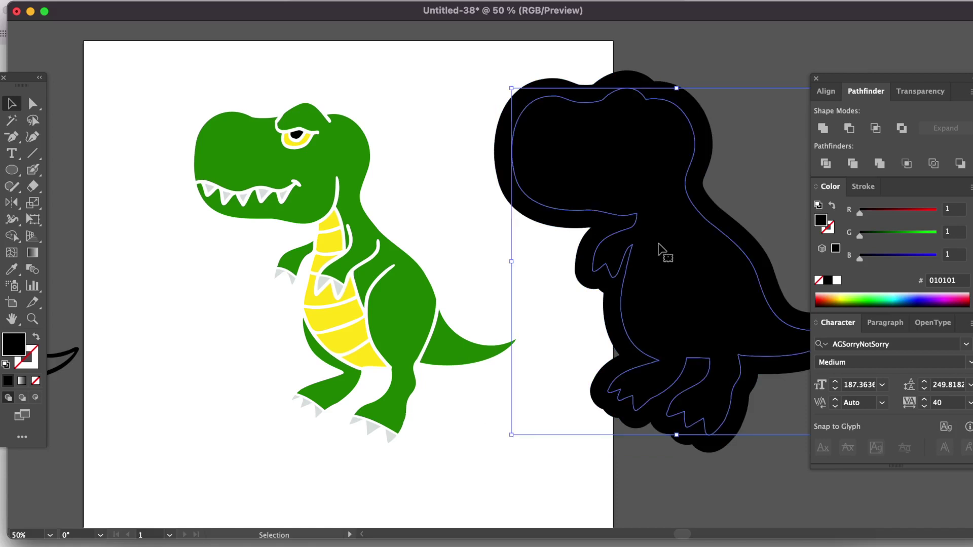
{"action": "left_click", "coordinate": [530, 249]}
{"action": "left_click", "coordinate": [529, 224]}
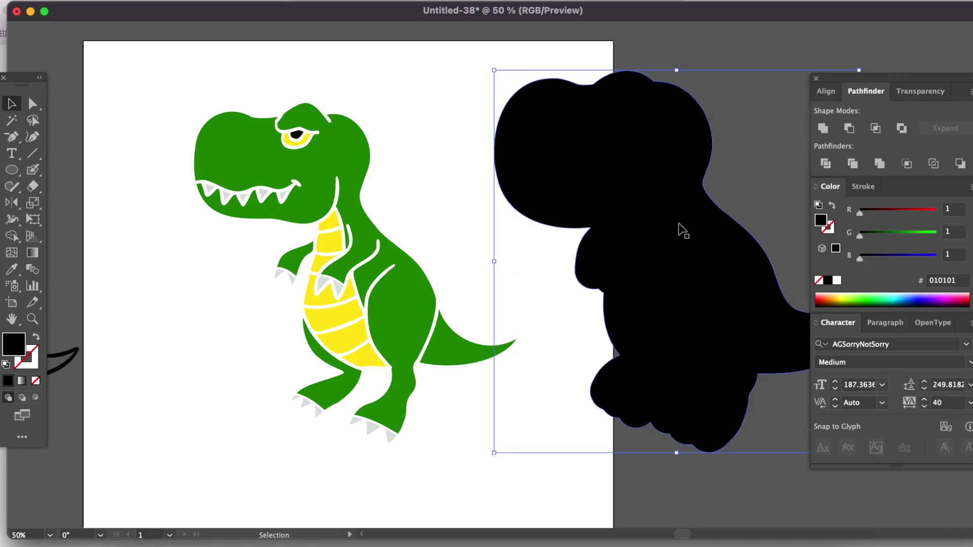
{"action": "left_click", "coordinate": [666, 233]}
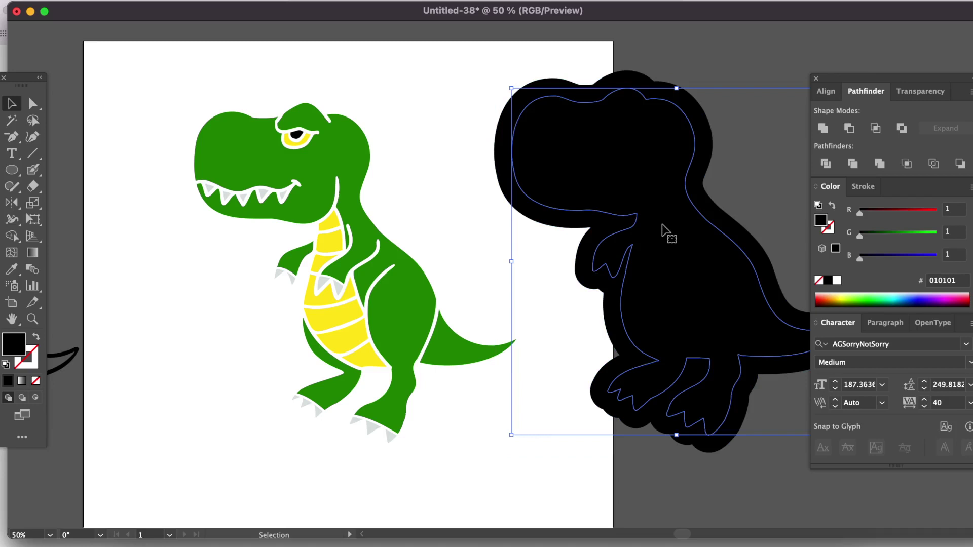
{"action": "key", "text": "super+shift+a"}
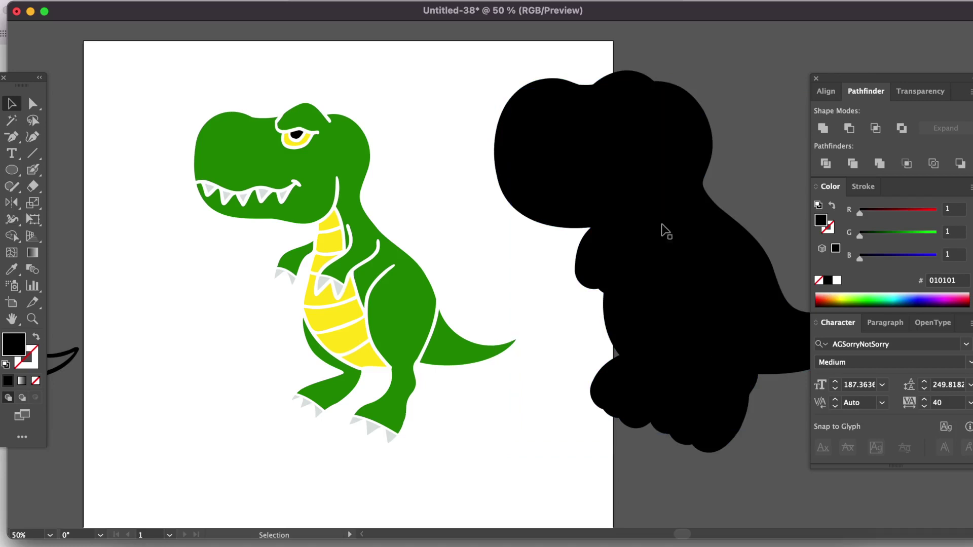
- Fill the innermost remaining offset silhouette with the teeth's light grey DCE2E1 using the Eyedropper and deselect it
{"action": "left_click", "coordinate": [662, 224]}
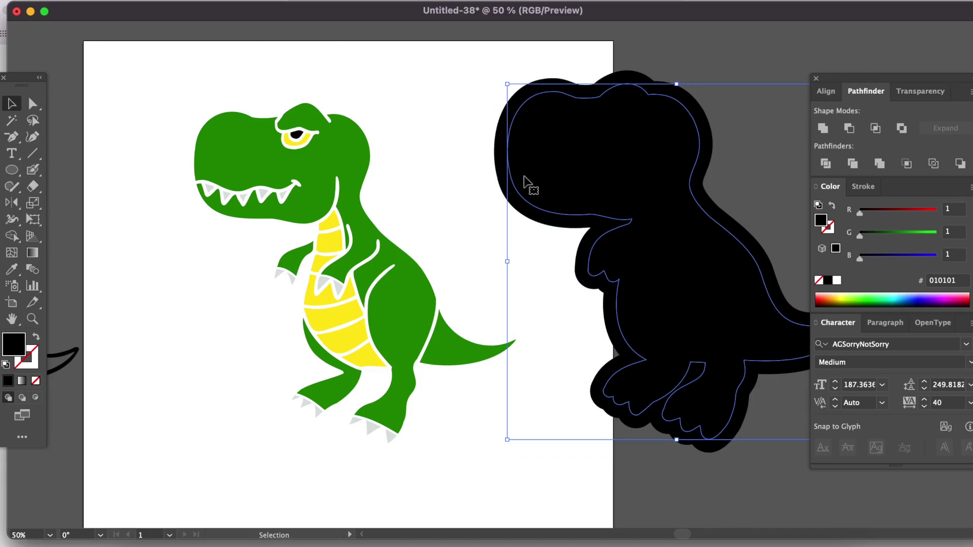
{"action": "left_click", "coordinate": [11, 269]}
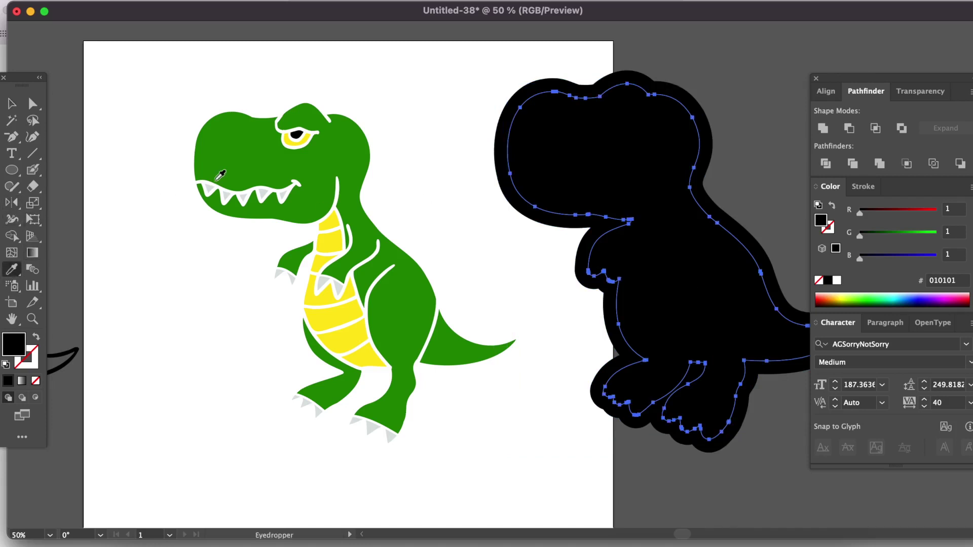
{"action": "left_click", "coordinate": [210, 186]}
{"action": "left_click", "coordinate": [11, 103]}
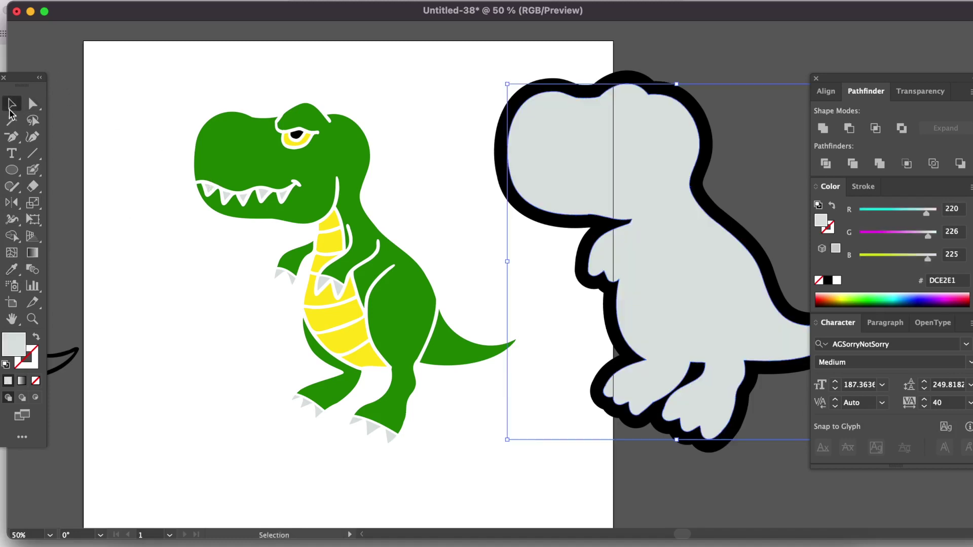
{"action": "left_click", "coordinate": [471, 142]}
- Fill the silhouette just outside the grey one with the belly's yellow FFE517 using the Eyedropper
{"action": "left_click", "coordinate": [507, 145]}
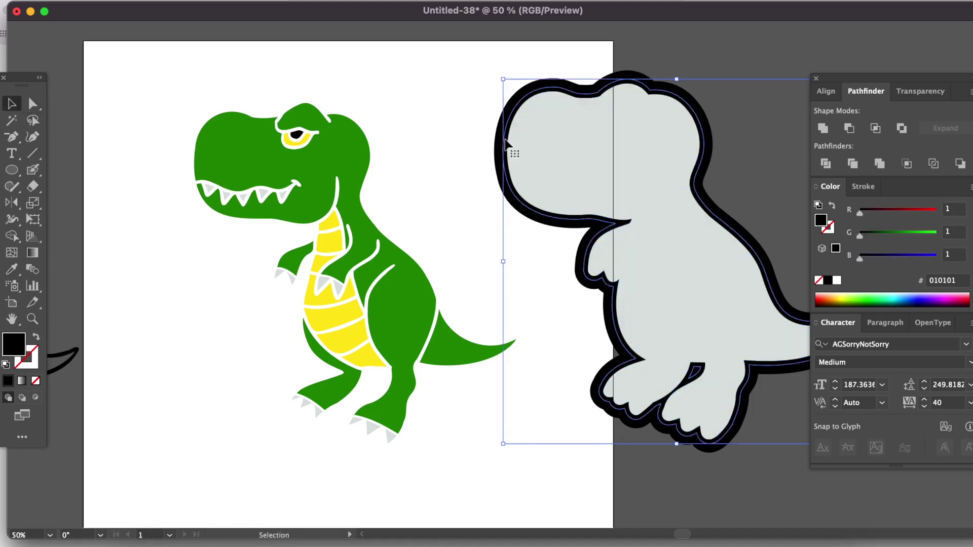
{"action": "left_click", "coordinate": [11, 269]}
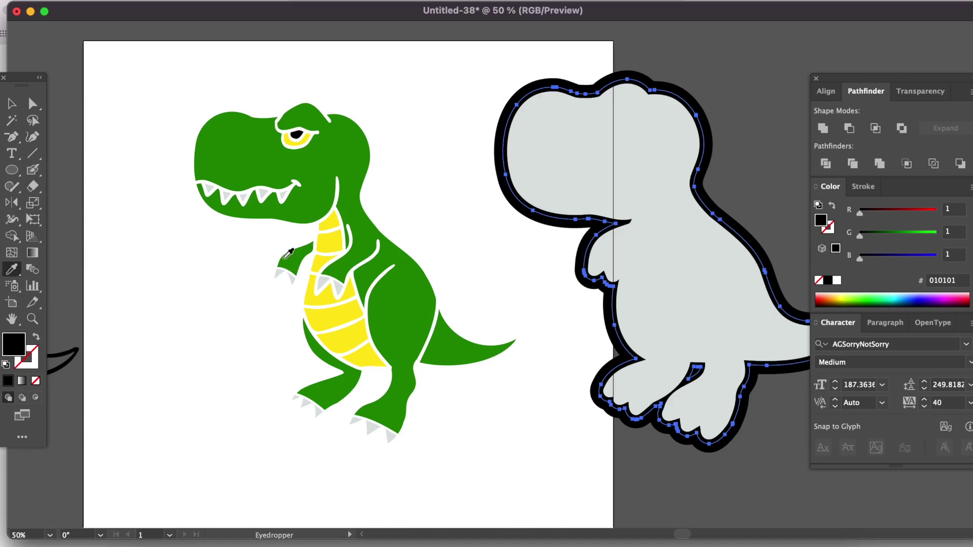
{"action": "left_click", "coordinate": [328, 246]}
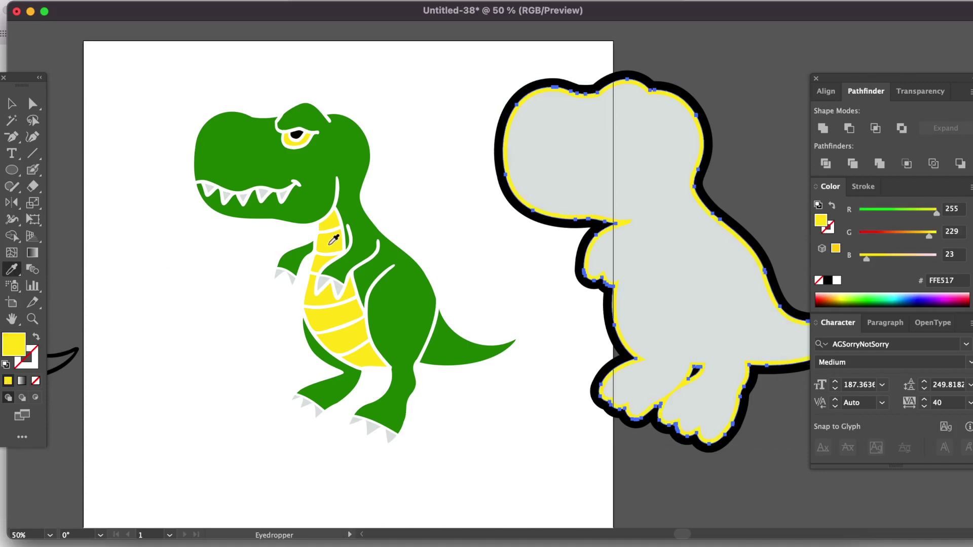
{"action": "left_click", "coordinate": [11, 104]}
{"action": "left_click", "coordinate": [522, 211], "text": "shift"}
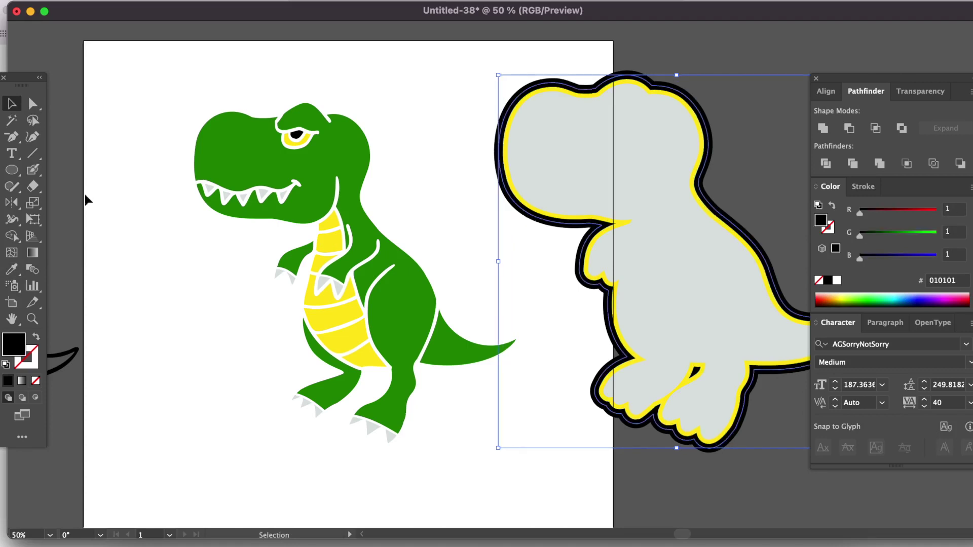
{"action": "left_click", "coordinate": [12, 269]}
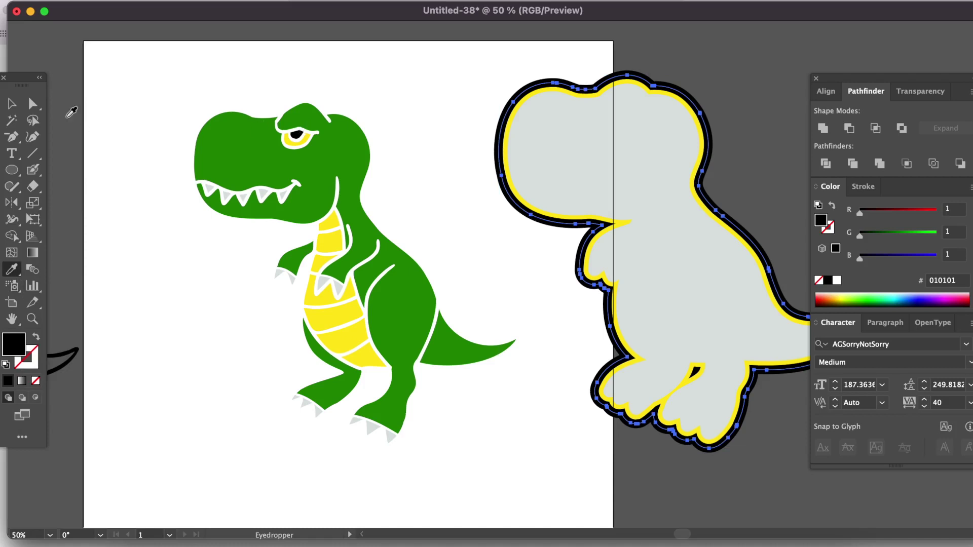
{"action": "left_click", "coordinate": [12, 104]}
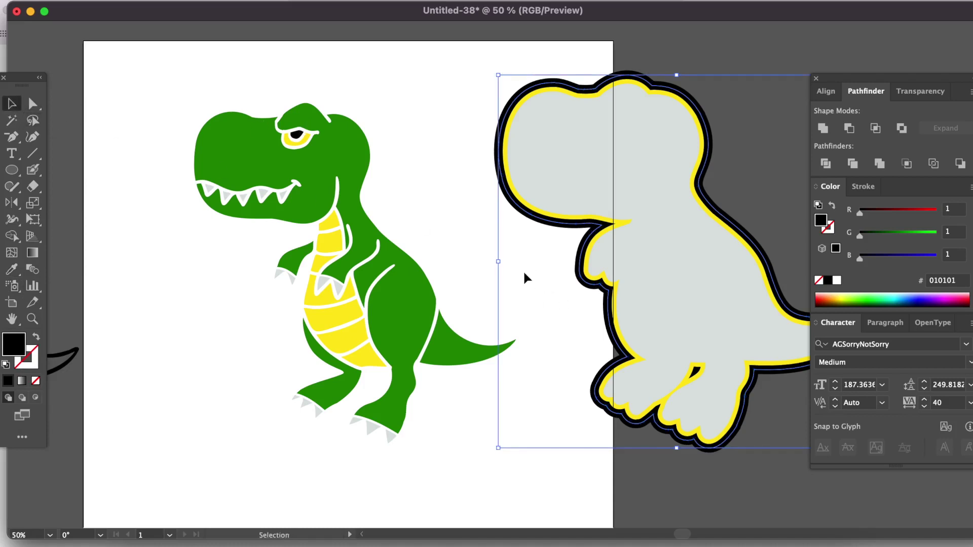
- Fill the outermost offset silhouette with the body's green 1F8B00 using the Eyedropper and deselect it
{"action": "left_click", "coordinate": [11, 269]}
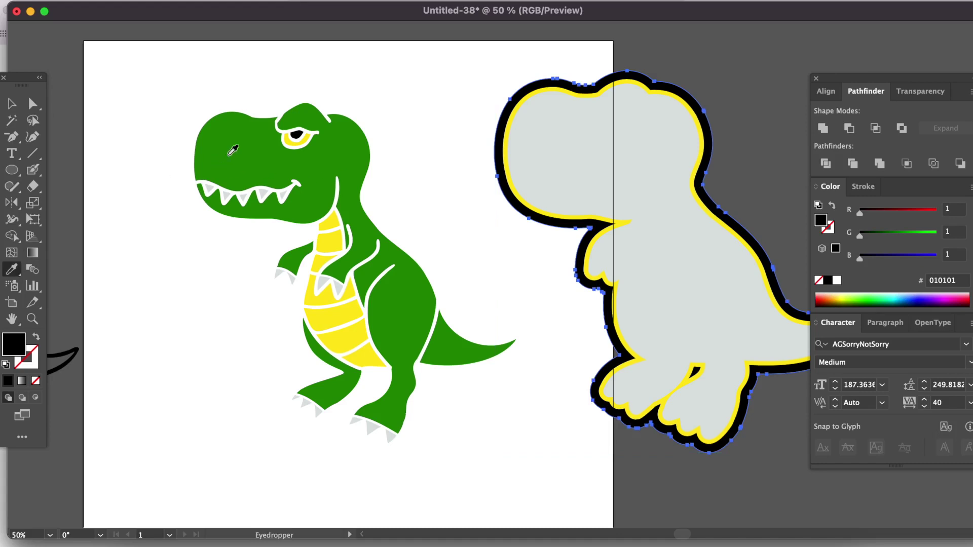
{"action": "left_click", "coordinate": [229, 154]}
{"action": "left_click", "coordinate": [12, 103]}
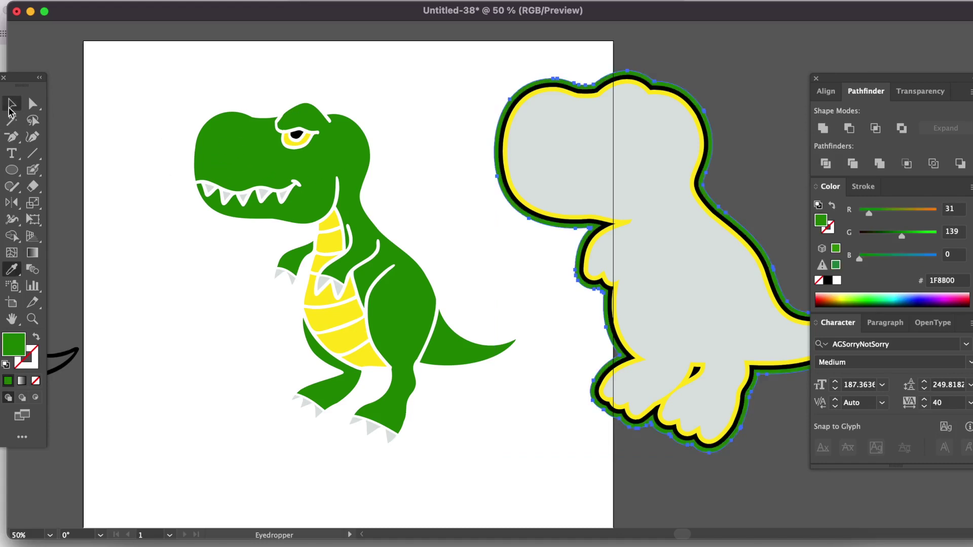
{"action": "left_click", "coordinate": [142, 260]}
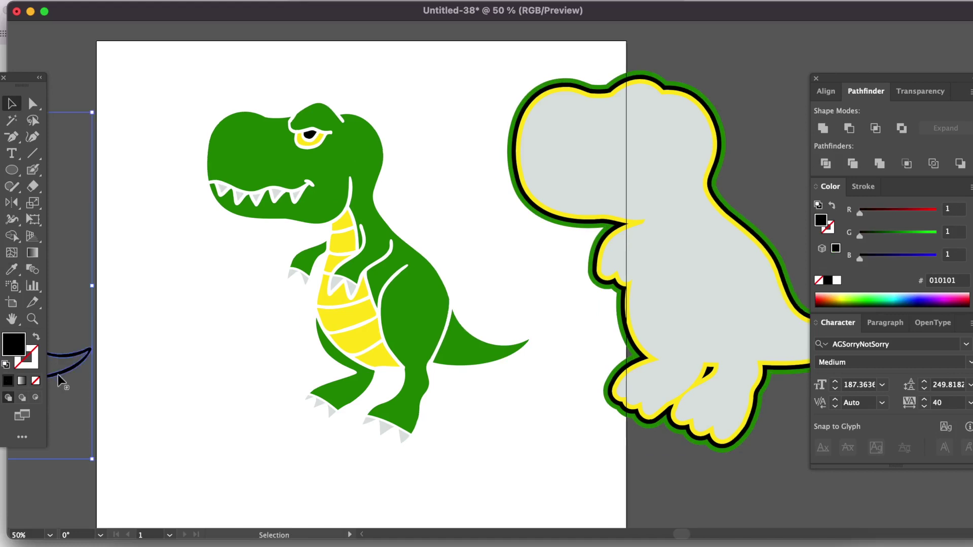
- Place the black line drawing over the offset silhouette stack, align them all on their horizontal centres and distribute their vertical centres
{"action": "left_click_drag", "start_coordinate": [61, 381], "coordinate": [696, 363]}
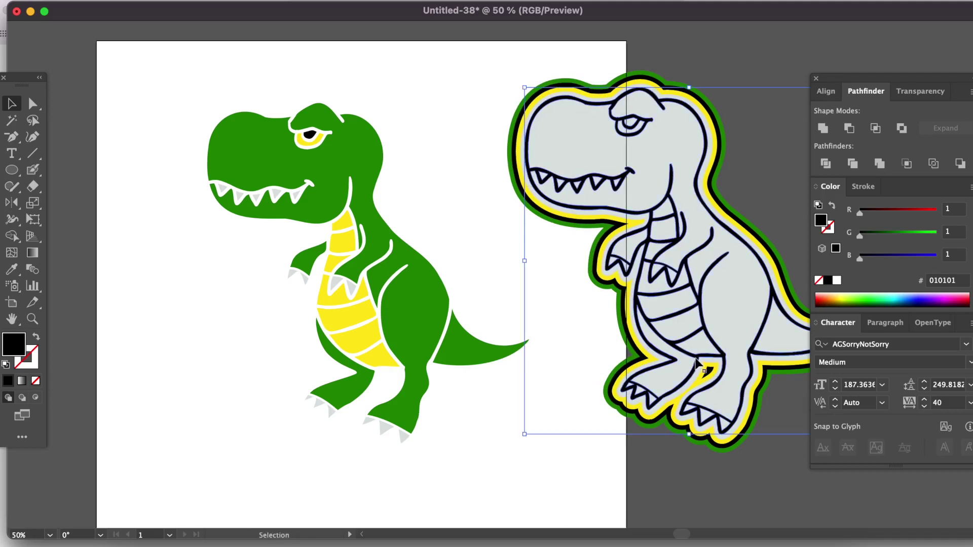
{"action": "left_click", "coordinate": [479, 170]}
{"action": "left_click_drag", "start_coordinate": [479, 55], "coordinate": [634, 199]}
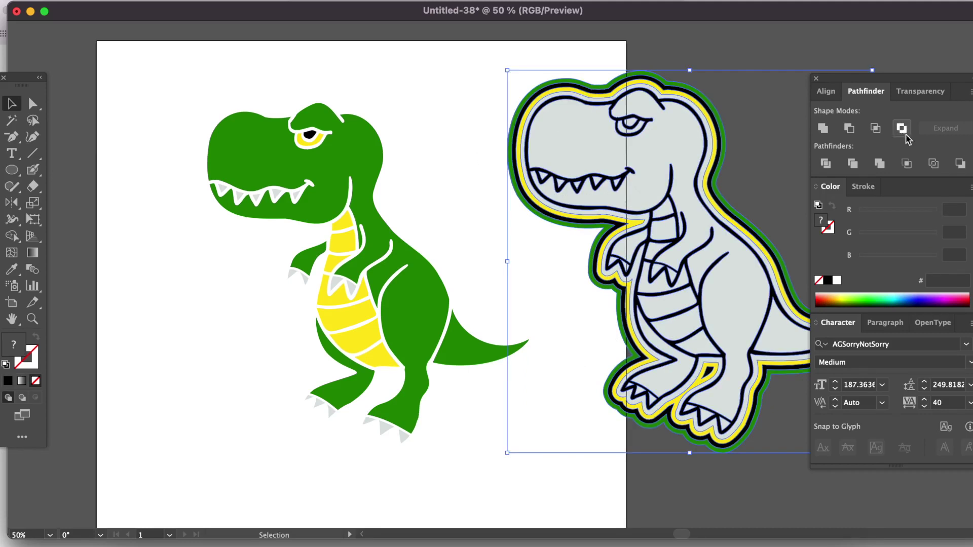
{"action": "left_click", "coordinate": [826, 97]}
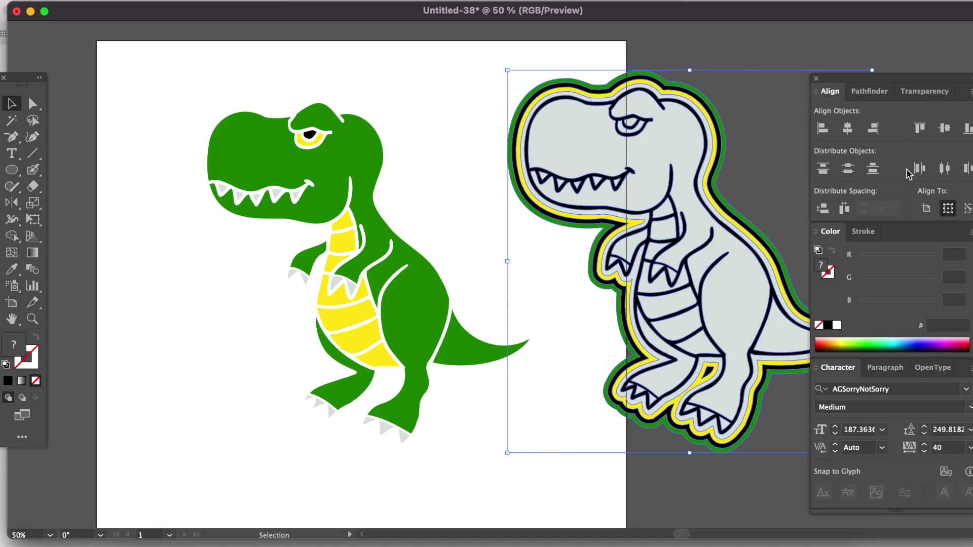
{"action": "left_click", "coordinate": [341, 1]}
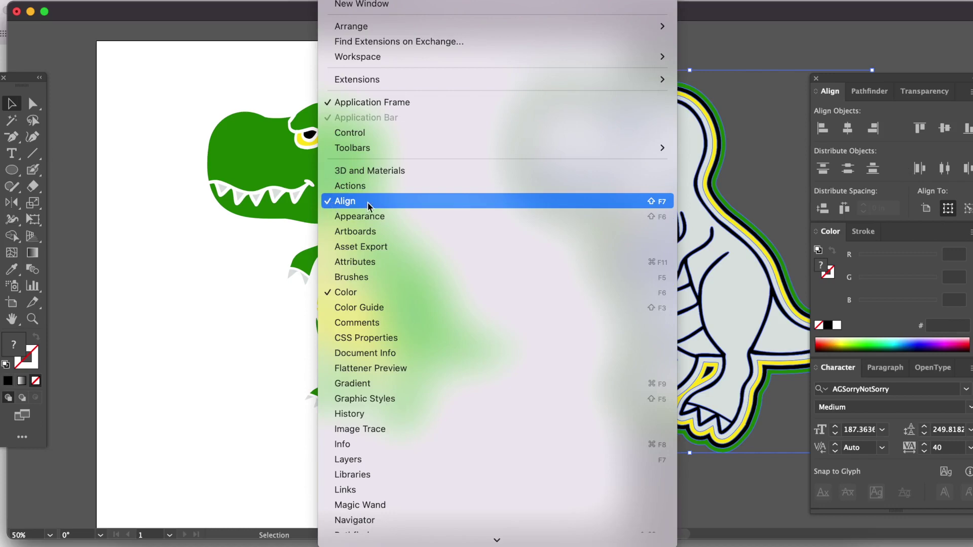
{"action": "left_click", "coordinate": [831, 37]}
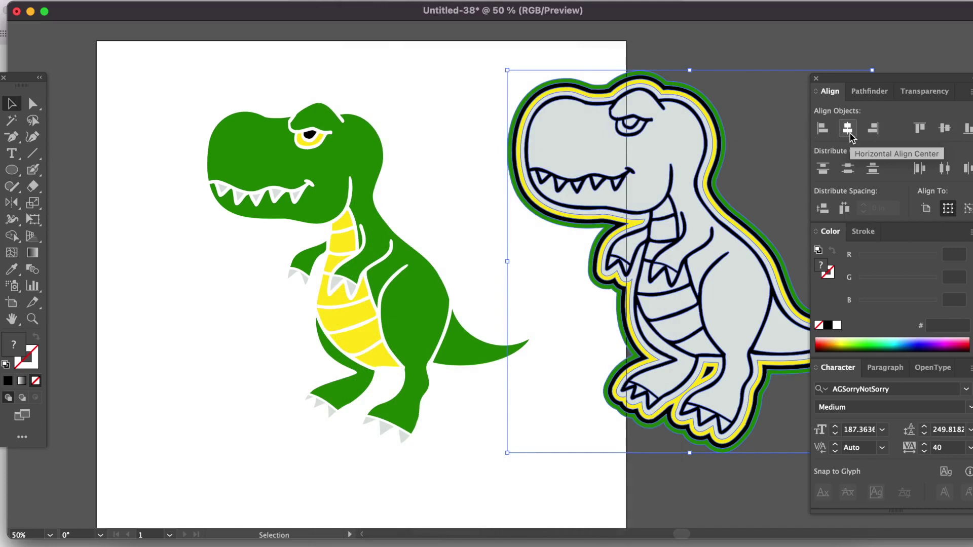
{"action": "left_click", "coordinate": [850, 133]}
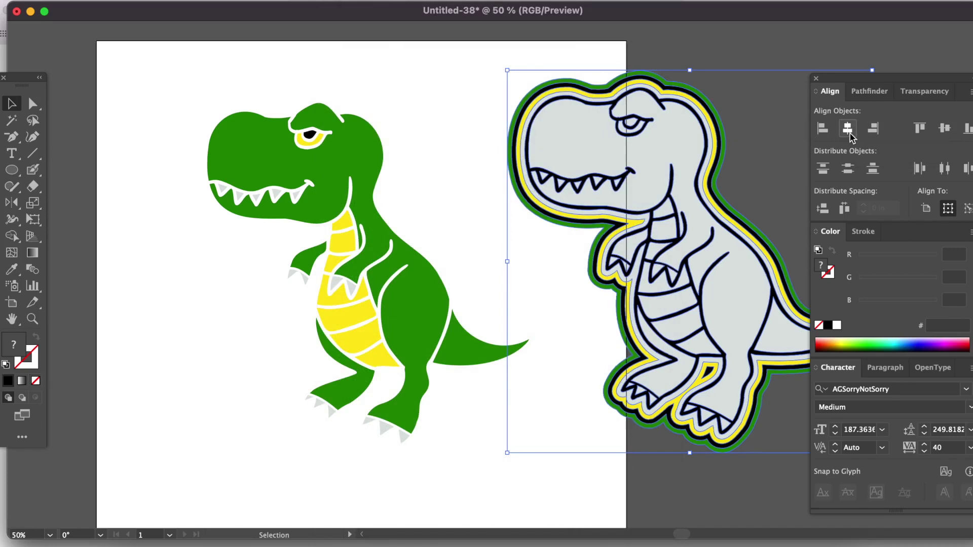
{"action": "left_click", "coordinate": [849, 170]}
{"action": "left_click", "coordinate": [457, 105]}
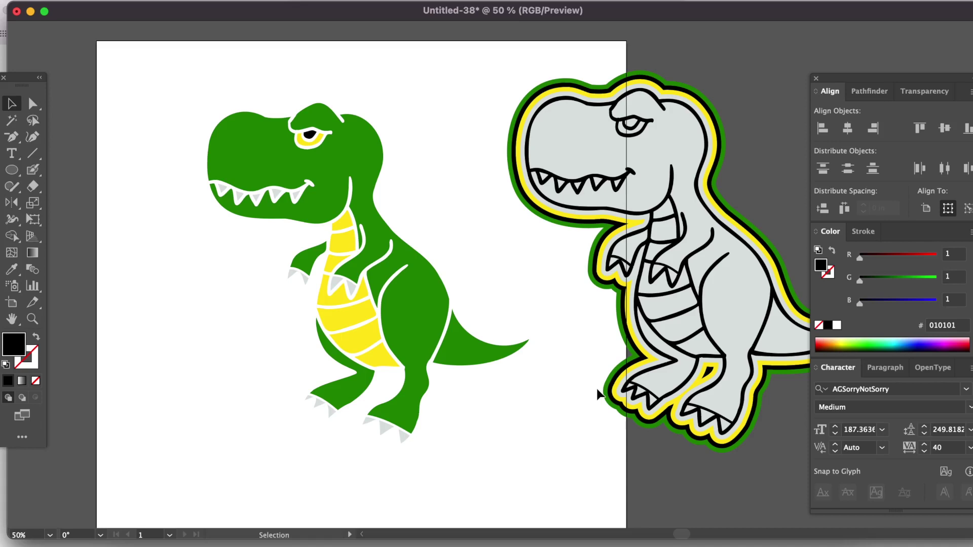
- Delete the light grey teeth and claws from the original coloured dinosaur on the artboard
{"action": "left_click", "coordinate": [581, 127]}
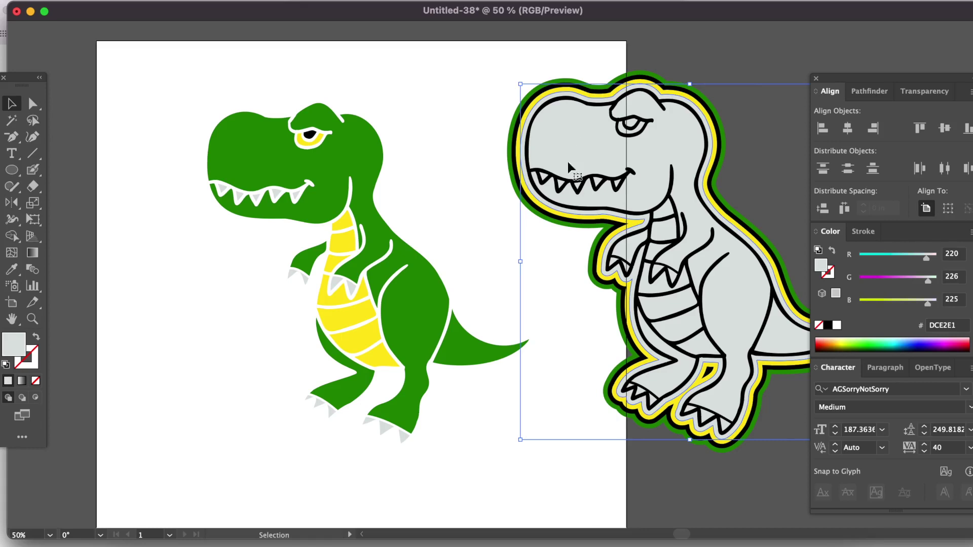
{"action": "left_click", "coordinate": [239, 198]}
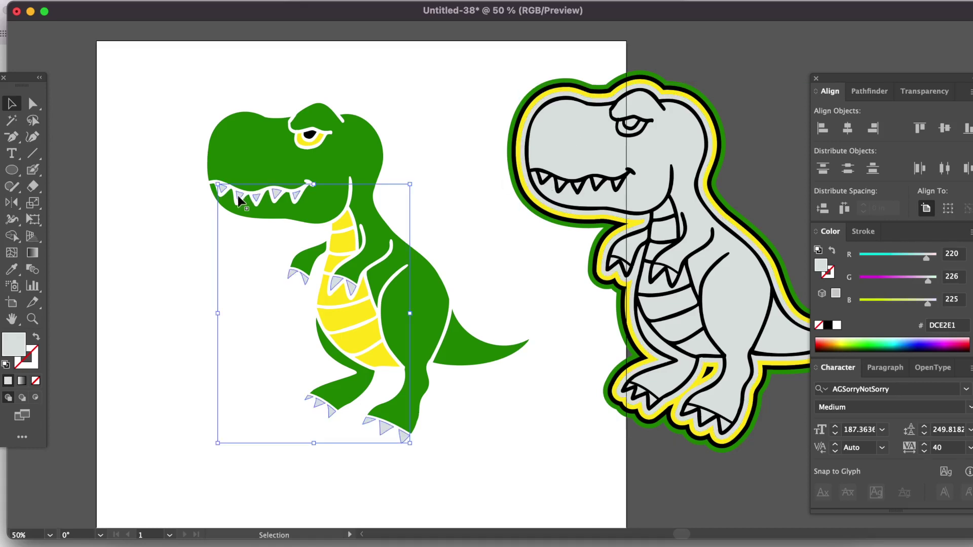
{"action": "key", "text": "Delete"}
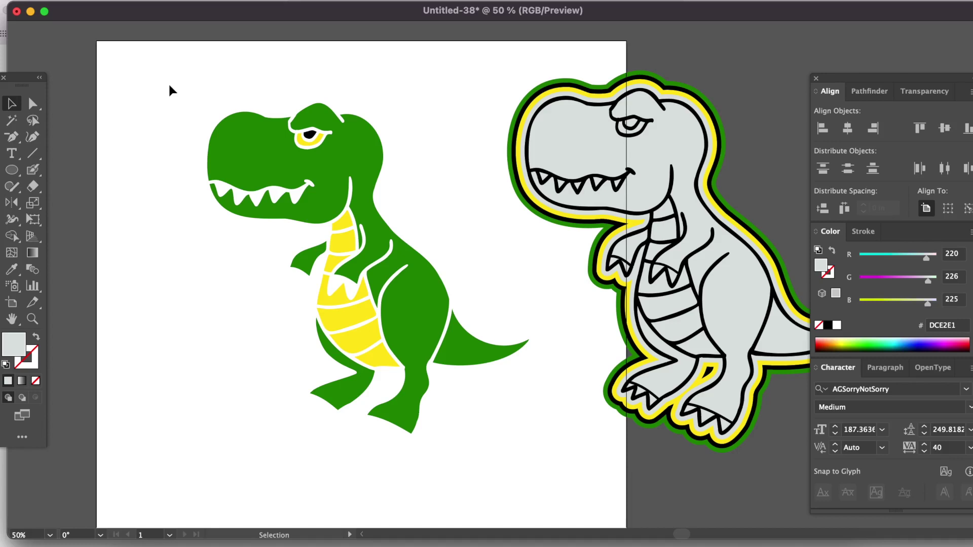
- Duplicate the remaining green, yellow and black dinosaur shapes and move the copy clear of the original artwork
{"action": "left_click_drag", "start_coordinate": [168, 70], "coordinate": [503, 440]}
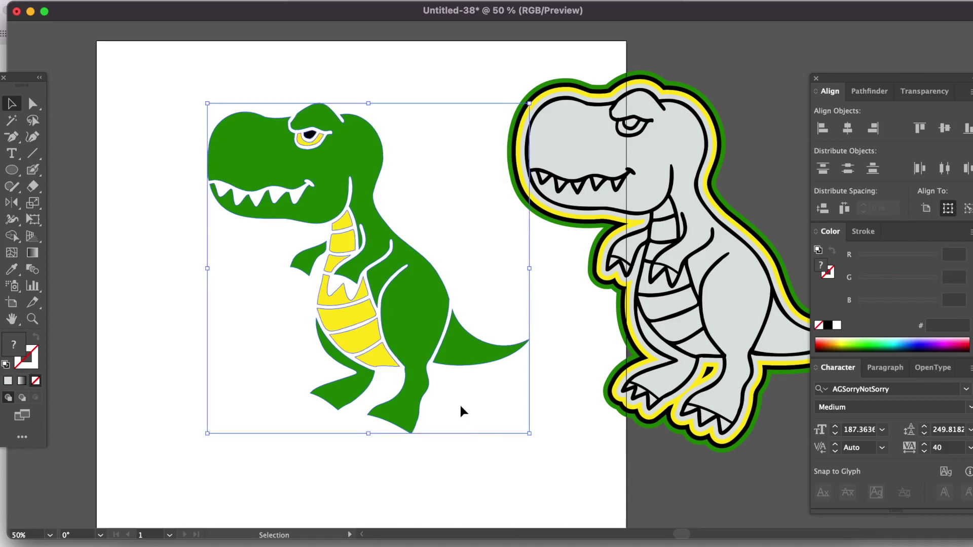
{"action": "right_click", "coordinate": [410, 363]}
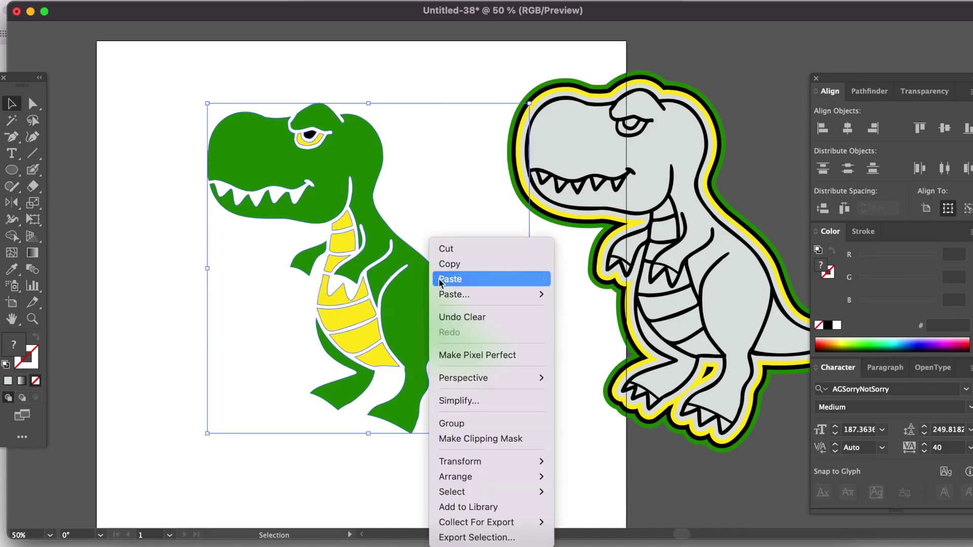
{"action": "left_click", "coordinate": [451, 265]}
{"action": "left_click", "coordinate": [134, 368]}
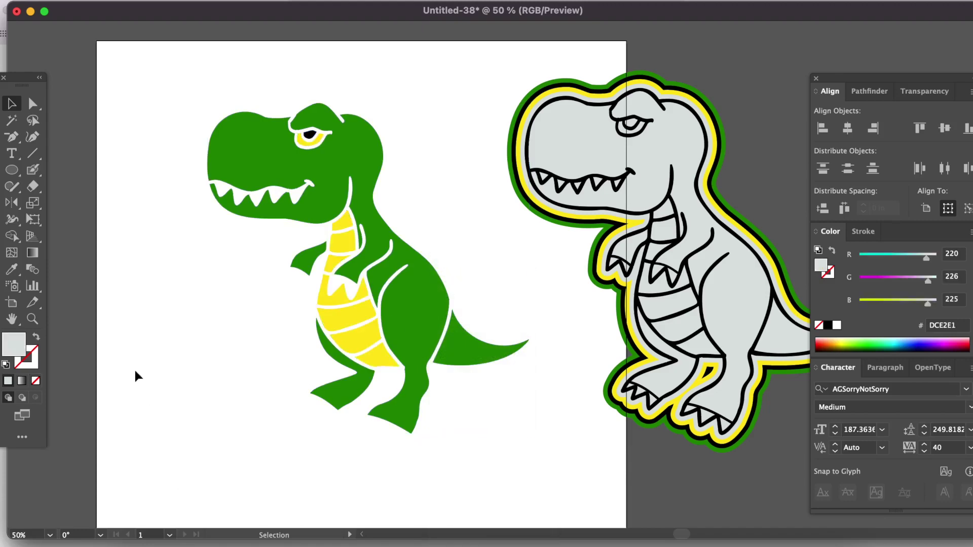
{"action": "right_click", "coordinate": [135, 367]}
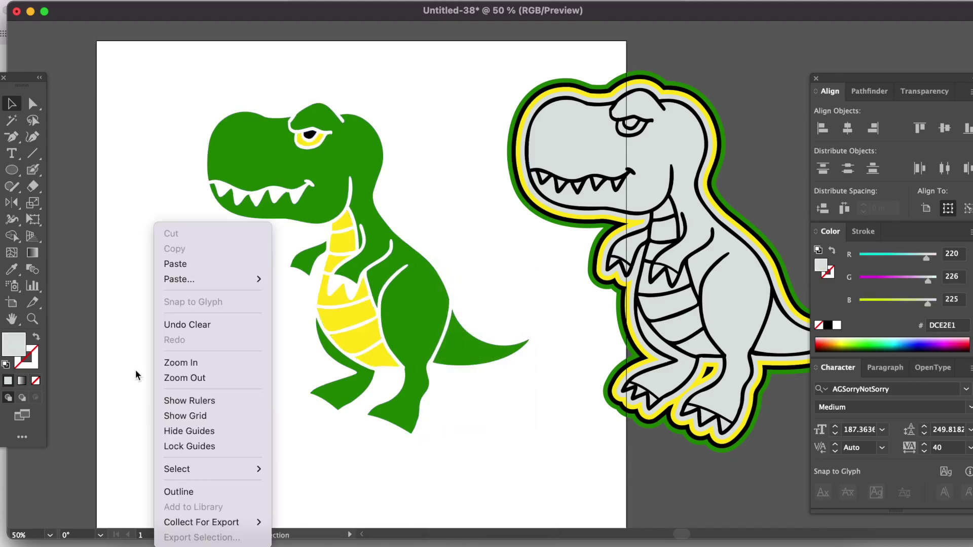
{"action": "left_click", "coordinate": [184, 264]}
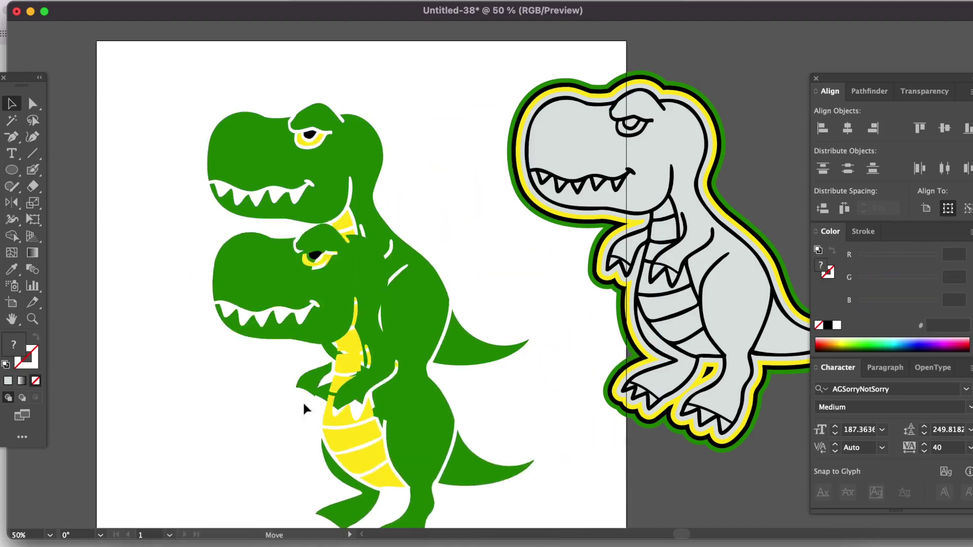
{"action": "left_click_drag", "start_coordinate": [302, 400], "coordinate": [230, 378]}
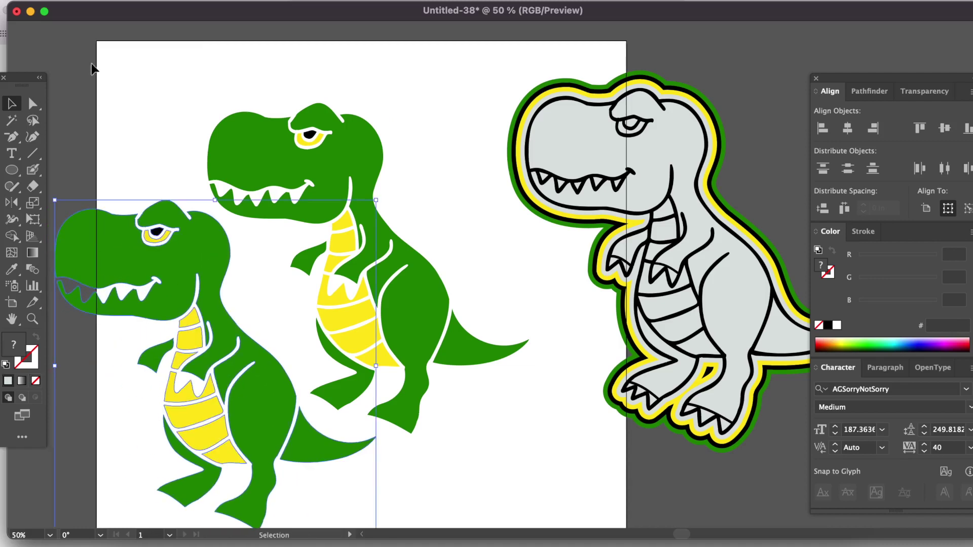
- Make the copied green, yellow and black shapes one compound path and fit it over the line drawing in the silhouette stack
{"action": "left_click", "coordinate": [150, 1]}
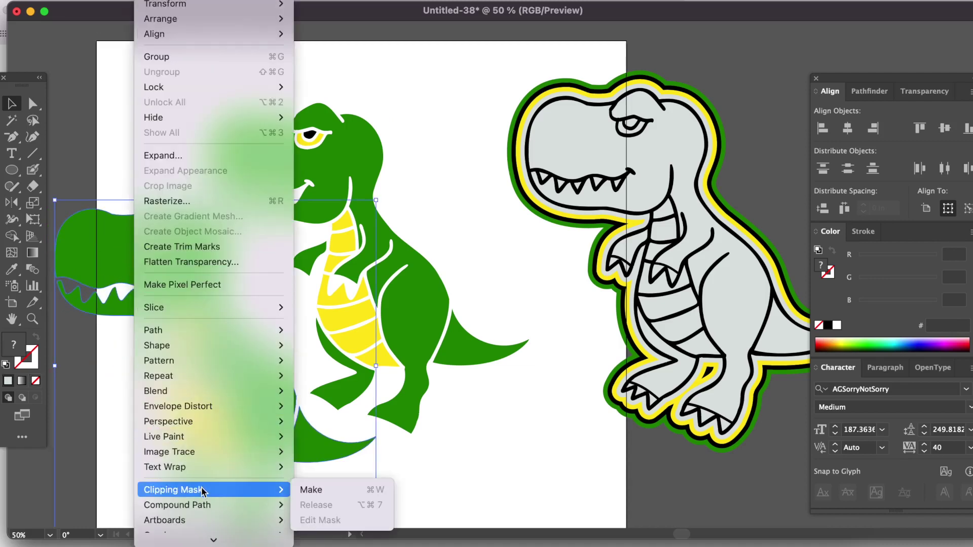
{"action": "mouse_move", "coordinate": [202, 505]}
{"action": "left_click", "coordinate": [305, 505]}
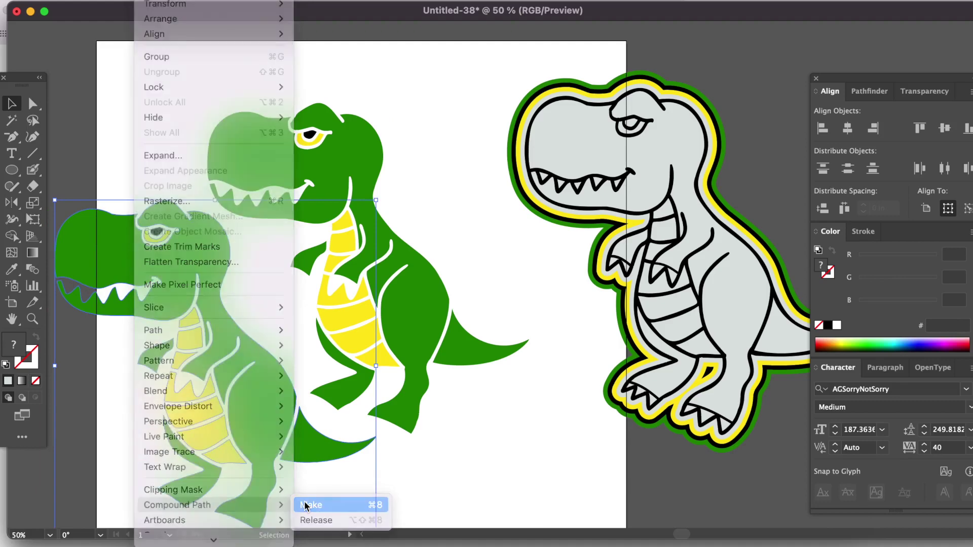
{"action": "left_click_drag", "start_coordinate": [254, 443], "coordinate": [727, 326]}
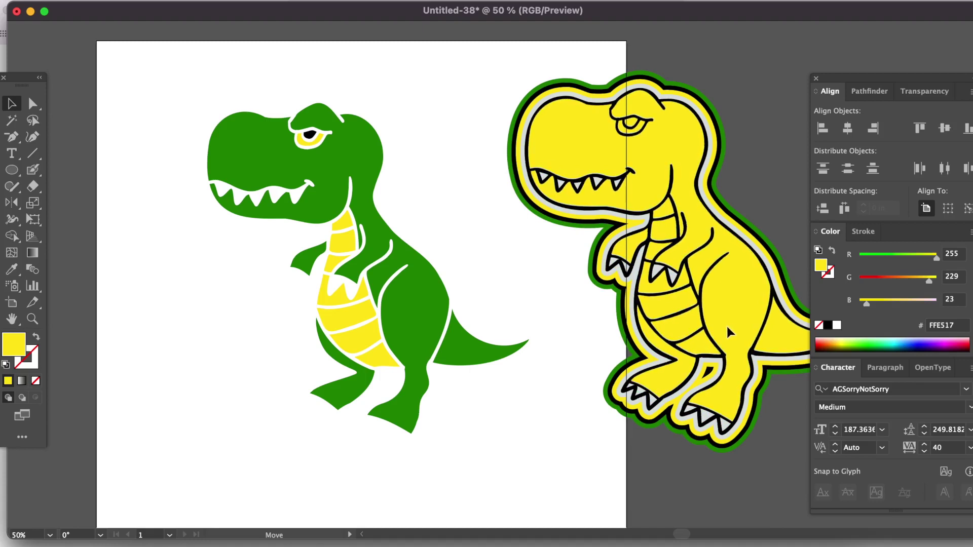
- Cut the yellow compound path out of the light grey silhouette with Minus Front and remove the black line drawing
{"action": "left_click", "coordinate": [727, 330]}
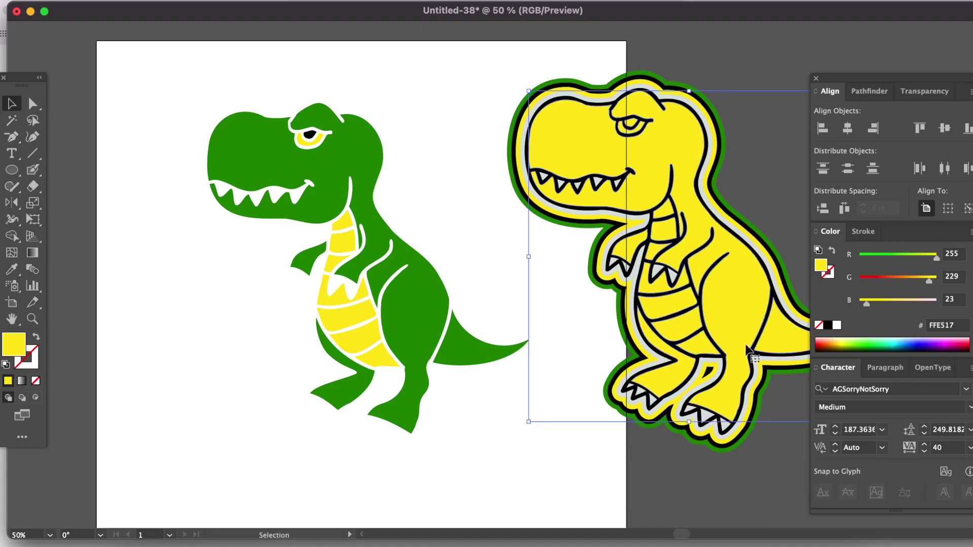
{"action": "left_click", "coordinate": [559, 215]}
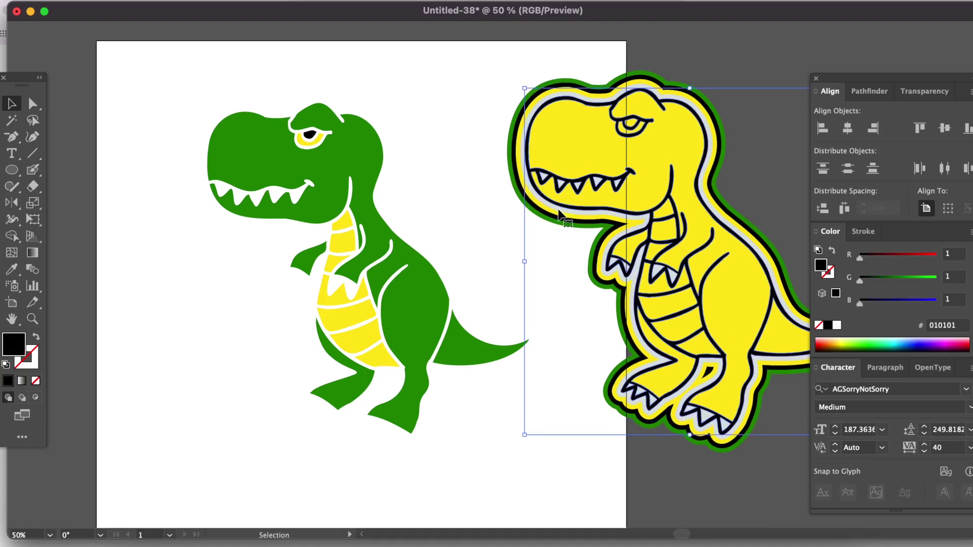
{"action": "left_click", "coordinate": [467, 218]}
{"action": "left_click", "coordinate": [527, 134]}
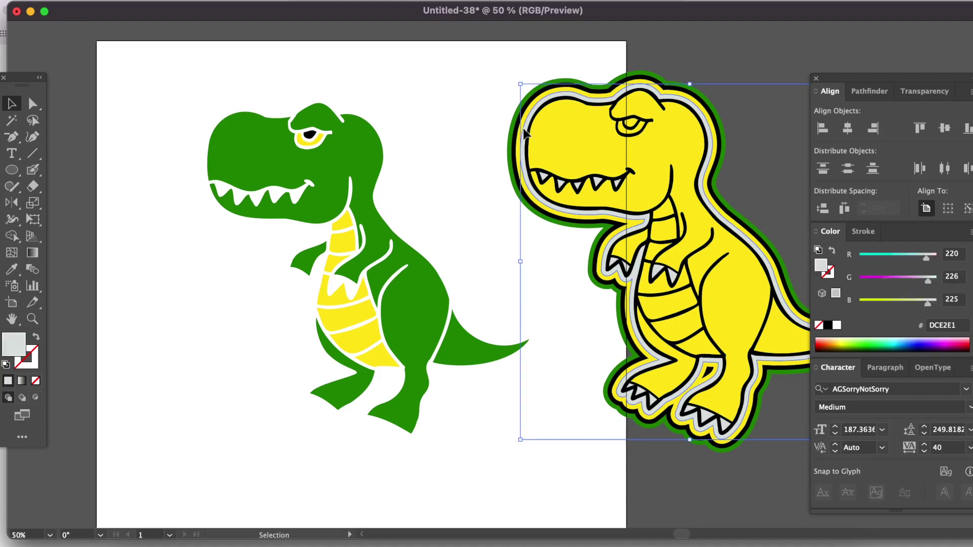
{"action": "left_click", "coordinate": [866, 91]}
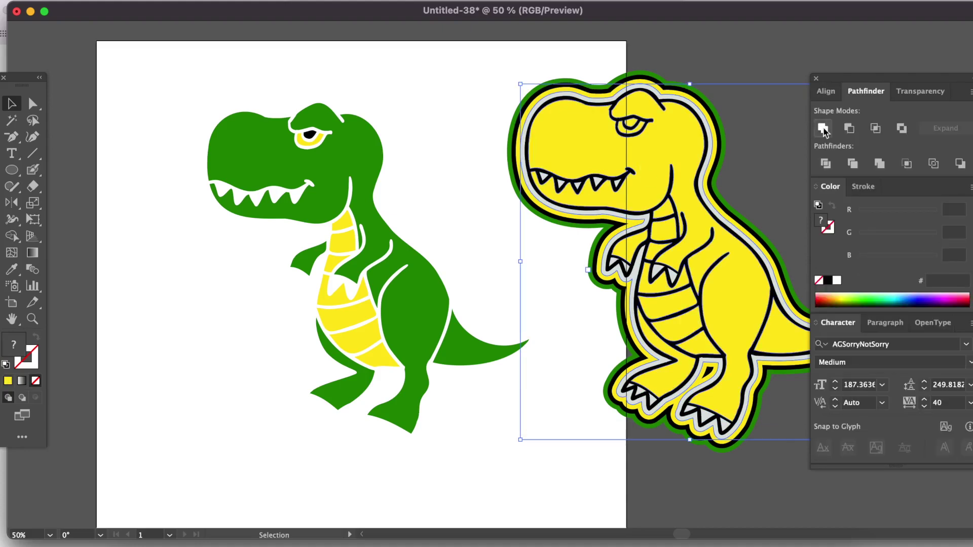
{"action": "left_click", "coordinate": [849, 130]}
{"action": "left_click", "coordinate": [475, 263]}
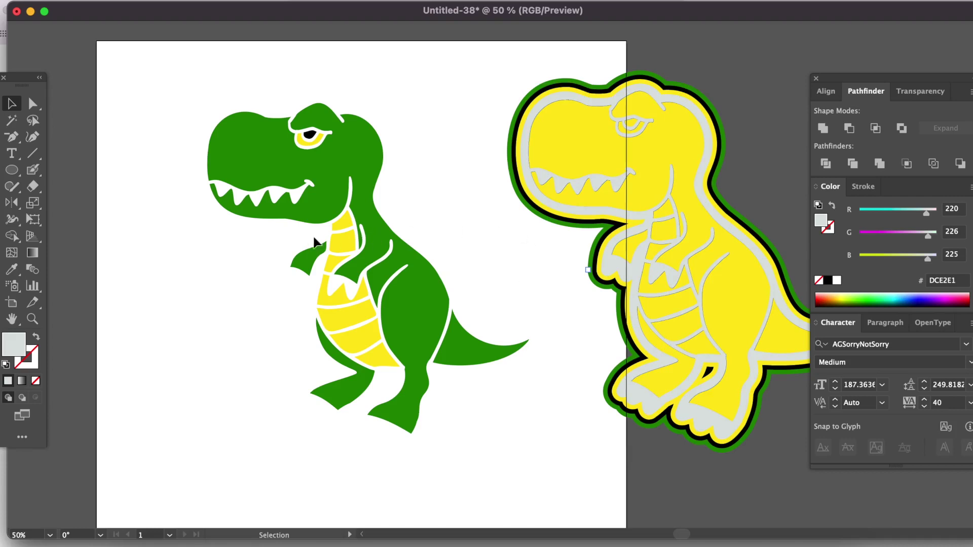
- Delete the yellow belly and eye pieces from the original coloured dinosaur on the artboard
{"action": "left_click", "coordinate": [534, 208]}
{"action": "left_click", "coordinate": [342, 330]}
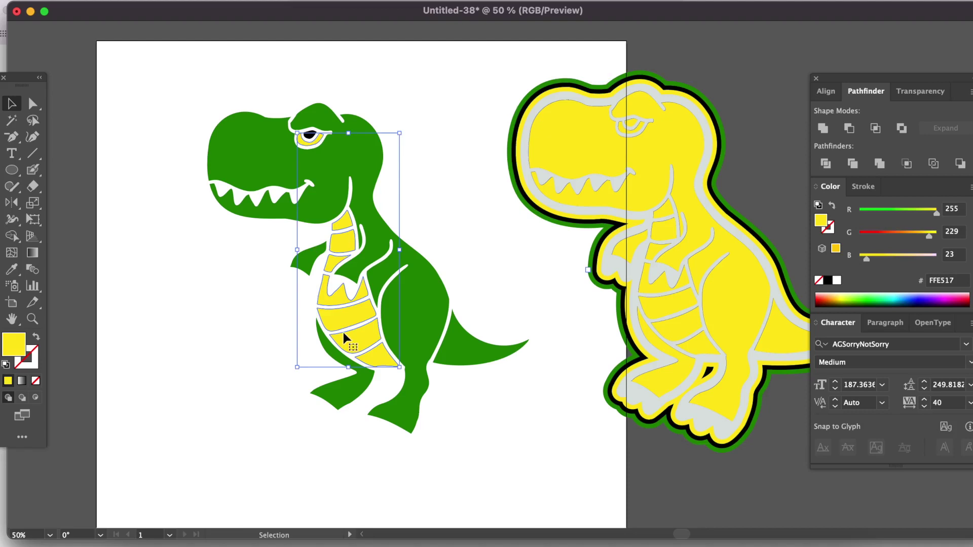
{"action": "key", "text": "Delete"}
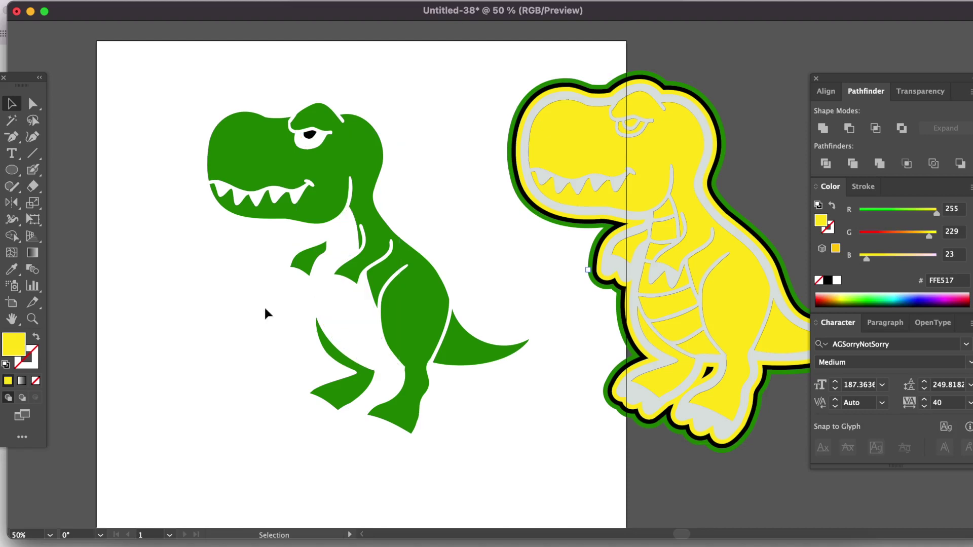
- Duplicate the remaining green body shapes and black pupil and move the copy clear of the original
{"action": "left_click_drag", "start_coordinate": [171, 83], "coordinate": [454, 437]}
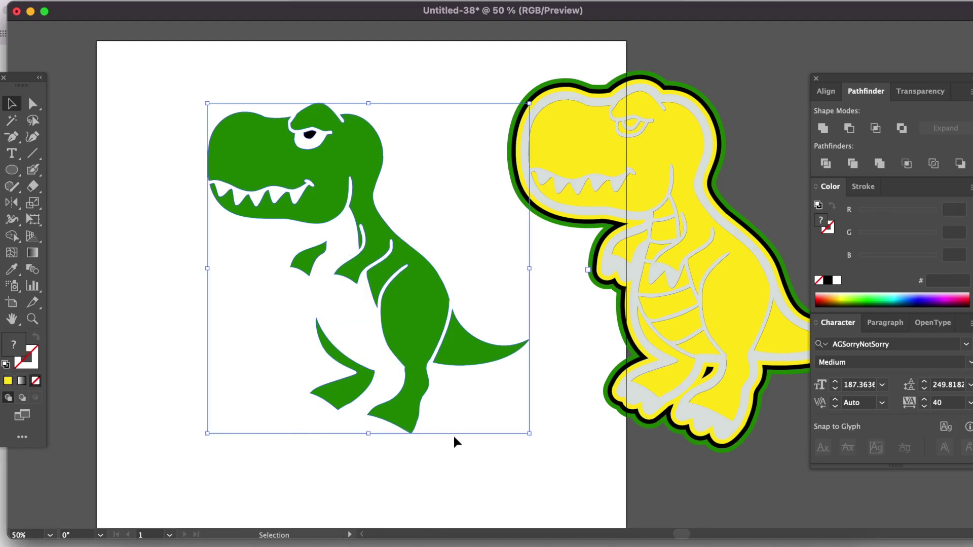
{"action": "right_click", "coordinate": [428, 339]}
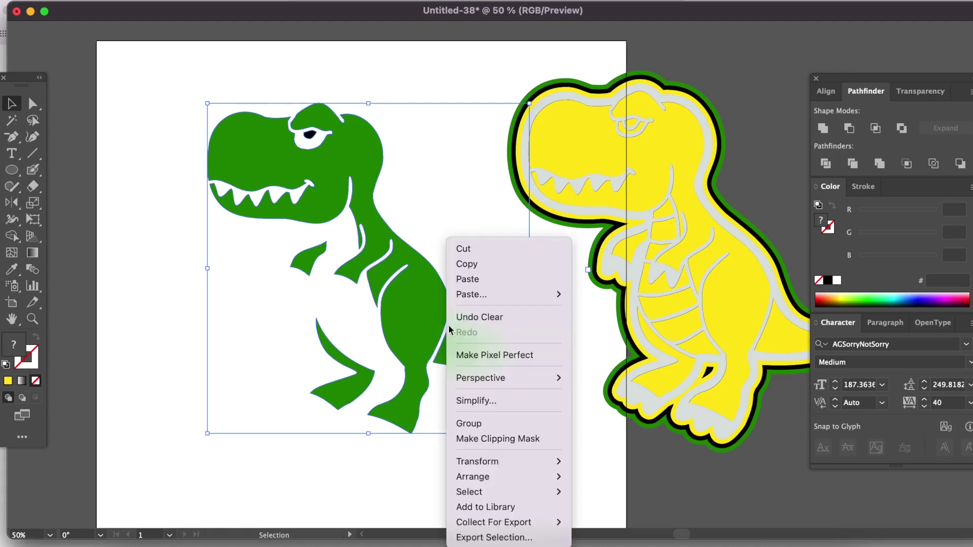
{"action": "left_click", "coordinate": [480, 264]}
{"action": "right_click", "coordinate": [155, 405]}
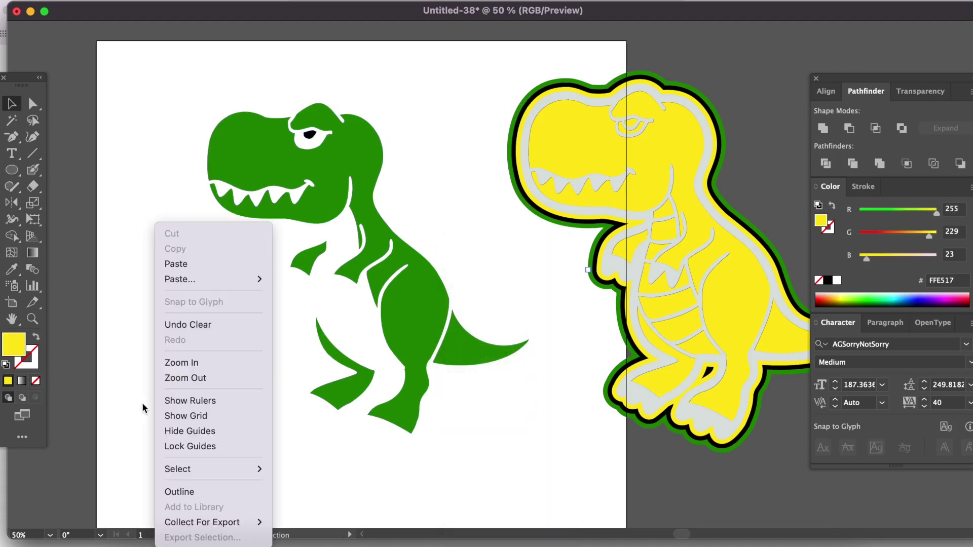
{"action": "left_click", "coordinate": [202, 266]}
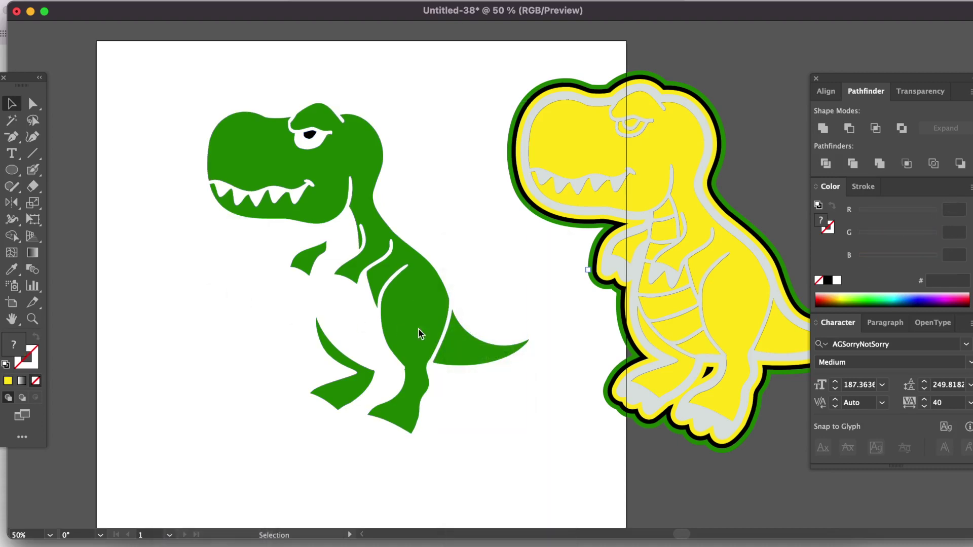
{"action": "left_click_drag", "start_coordinate": [534, 320], "coordinate": [226, 408]}
- Make the duplicated green body shapes and black pupil a single compound path
{"action": "left_click", "coordinate": [152, 1]}
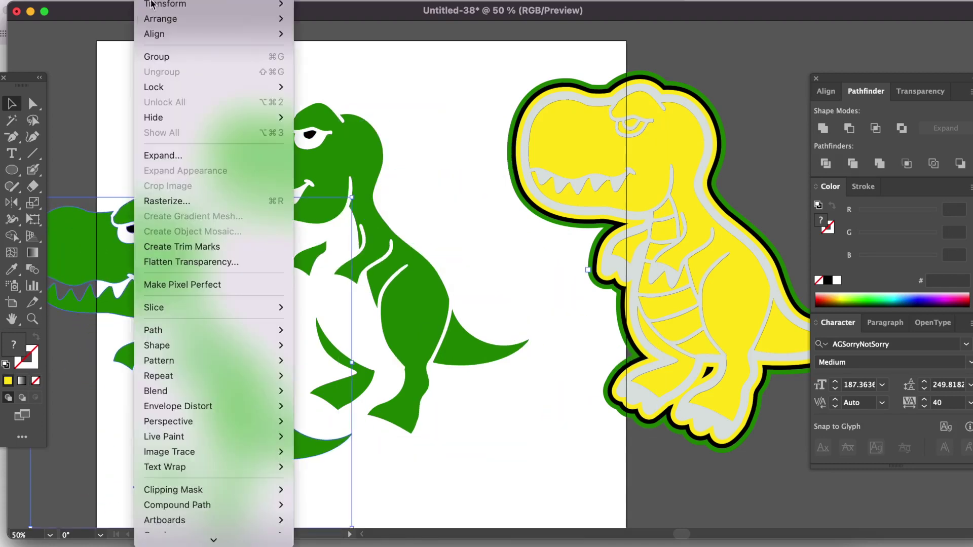
{"action": "mouse_move", "coordinate": [186, 507]}
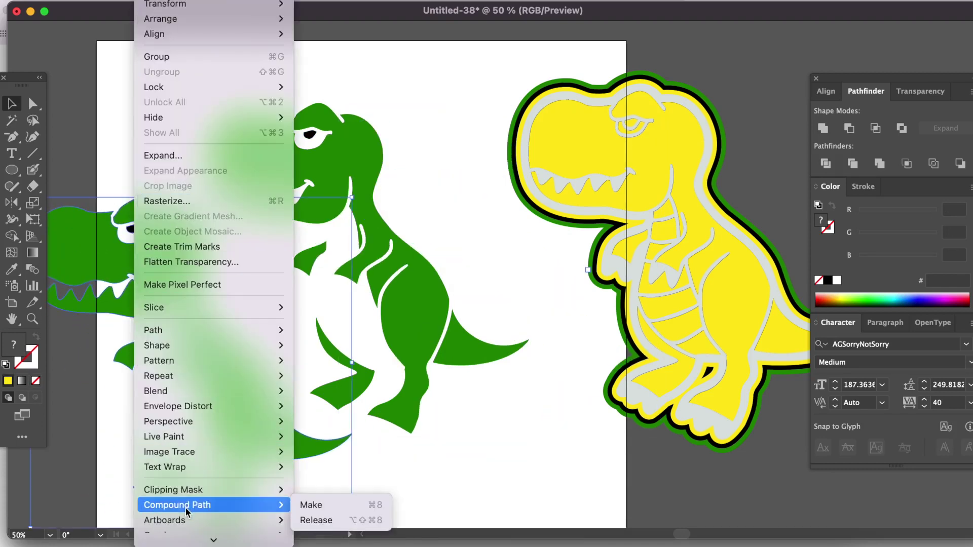
{"action": "left_click", "coordinate": [308, 506]}
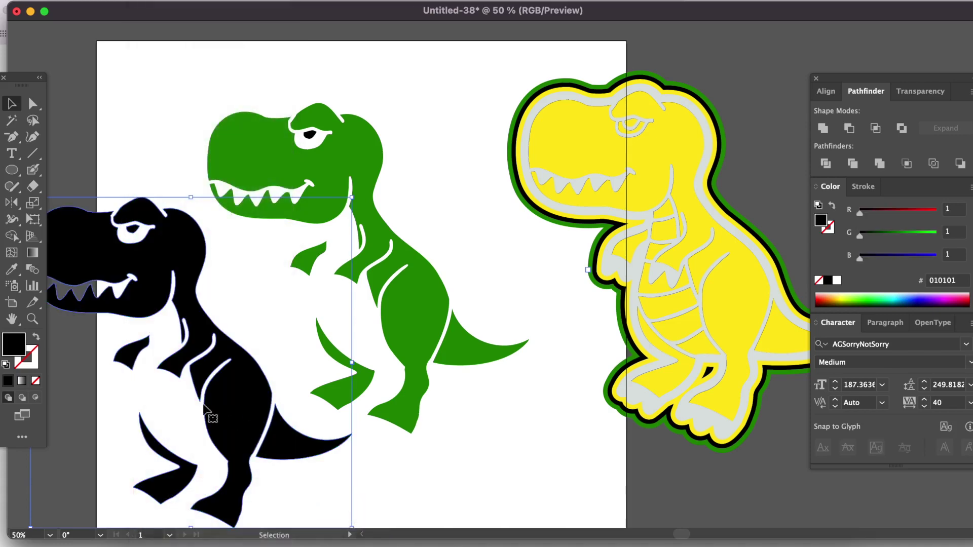
- Move the black compound path onto the stacked silhouettes and nudge it into exact alignment with the dinosaur's body areas
{"action": "left_click_drag", "start_coordinate": [237, 442], "coordinate": [736, 289]}
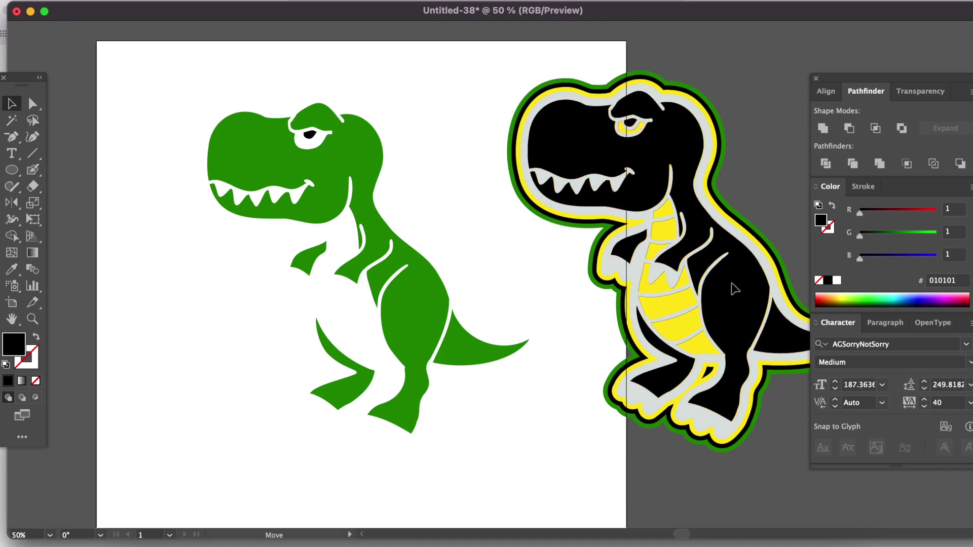
{"action": "left_click_drag", "start_coordinate": [735, 289], "coordinate": [735, 288]}
{"action": "key", "text": "super+equal"}
{"action": "key", "text": "super+equal"}
{"action": "key", "text": "super+equal"}
{"action": "key", "text": "super+equal"}
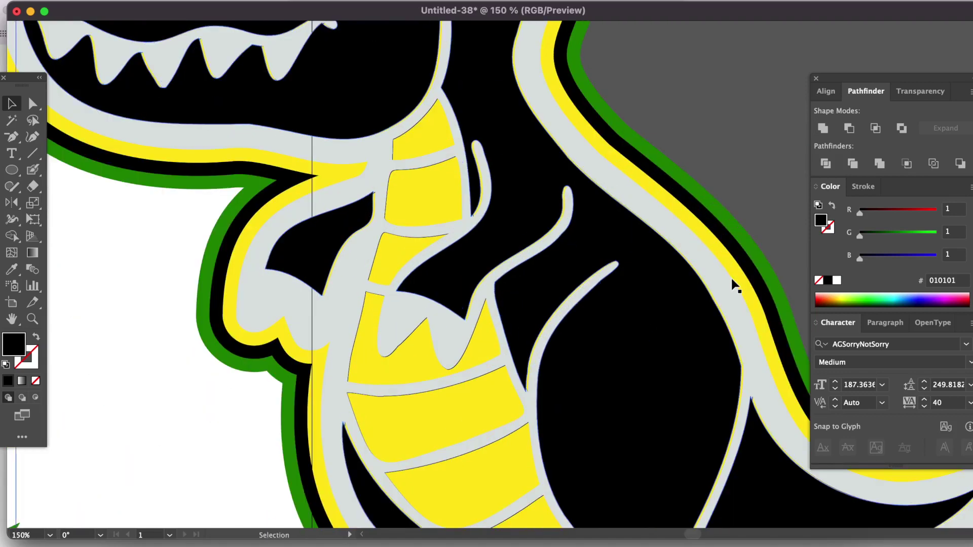
{"action": "key", "text": "v"}
{"action": "key", "text": "Left"}
{"action": "key", "text": "Left"}
{"action": "key", "text": "Up"}
{"action": "key", "text": "Down"}
{"action": "key", "text": "Up"}
{"action": "left_click", "coordinate": [332, 321]}
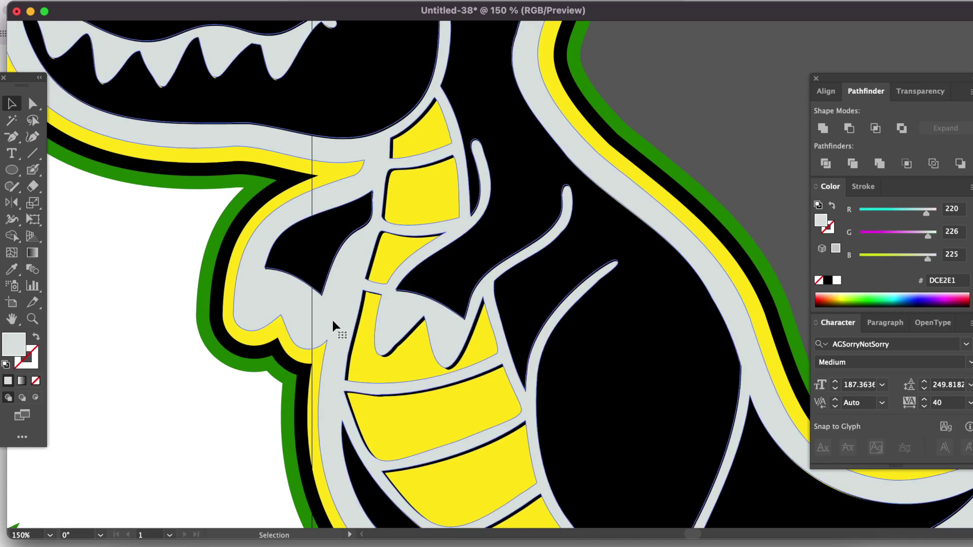
{"action": "left_click", "coordinate": [466, 322]}
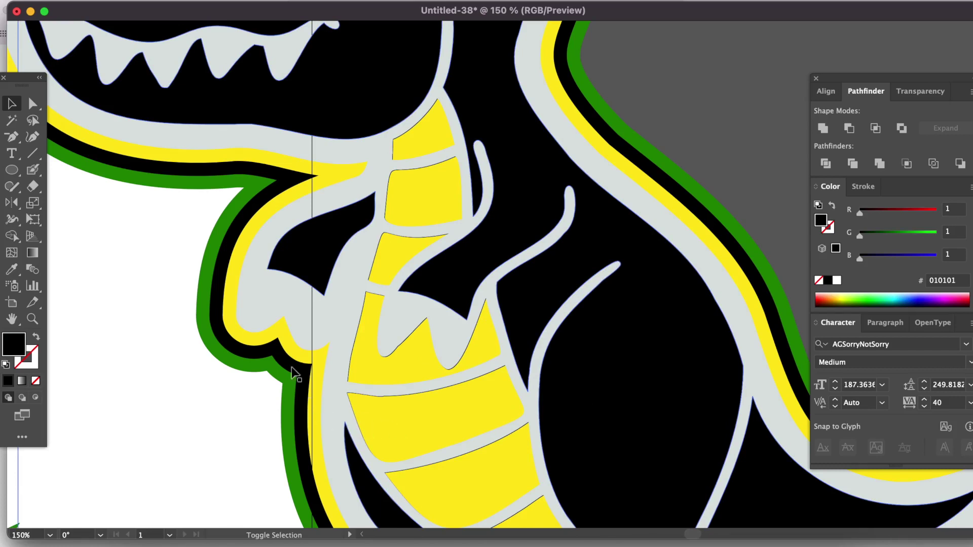
- Cut the black compound path out of the yellow silhouette with Minus Front
{"action": "left_click", "coordinate": [251, 346], "text": "shift"}
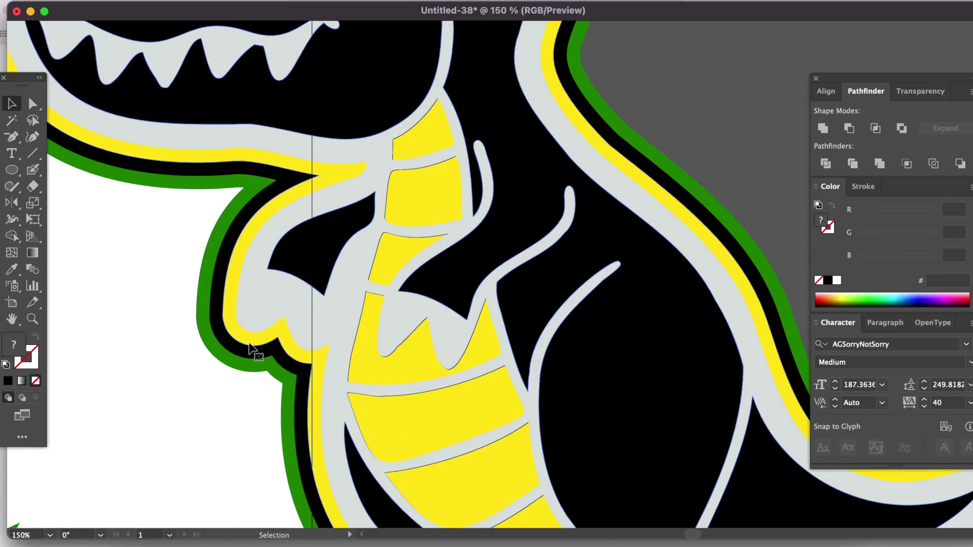
{"action": "left_click", "coordinate": [850, 130]}
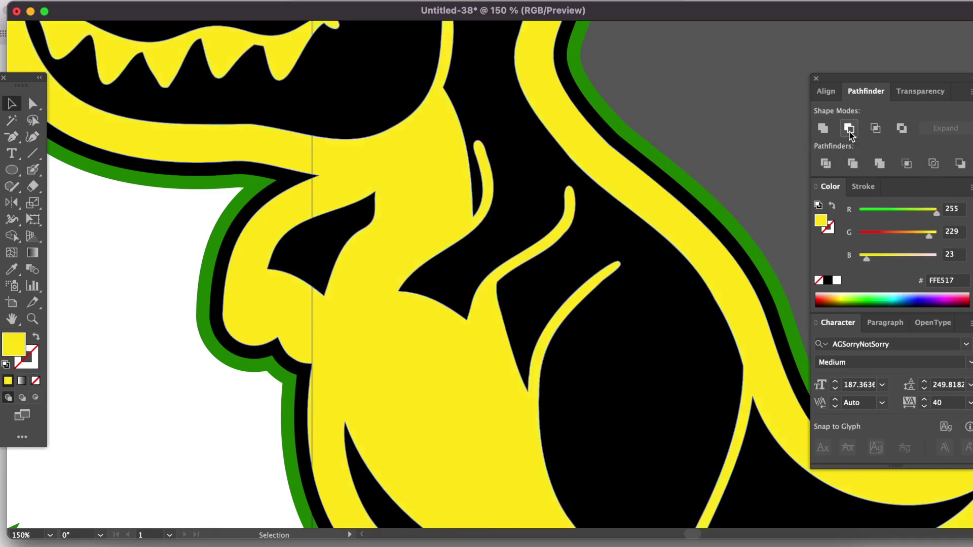
{"action": "key", "text": "super+minus"}
{"action": "key", "text": "super+minus"}
{"action": "key", "text": "super+minus"}
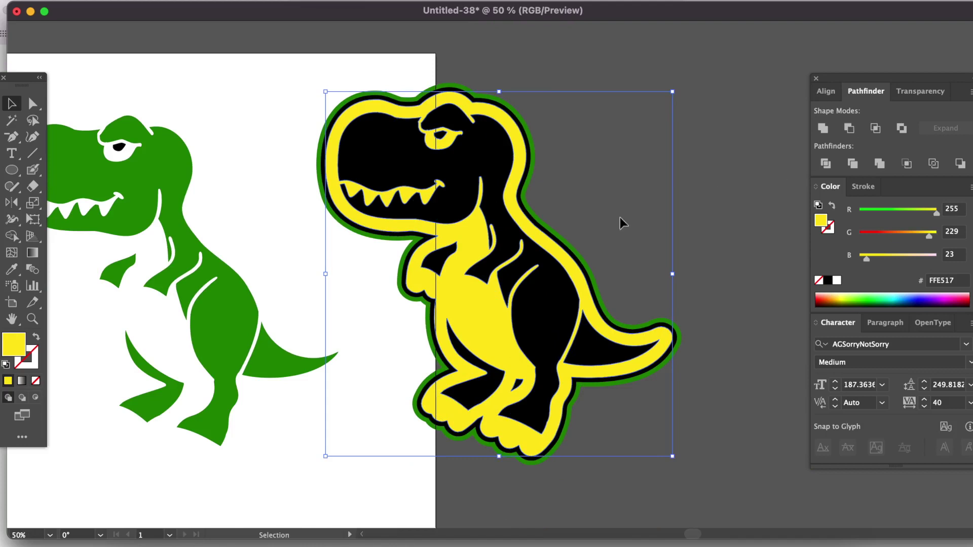
- Delete the black pupil from the original green dinosaur on the artboard
{"action": "left_click", "coordinate": [384, 335]}
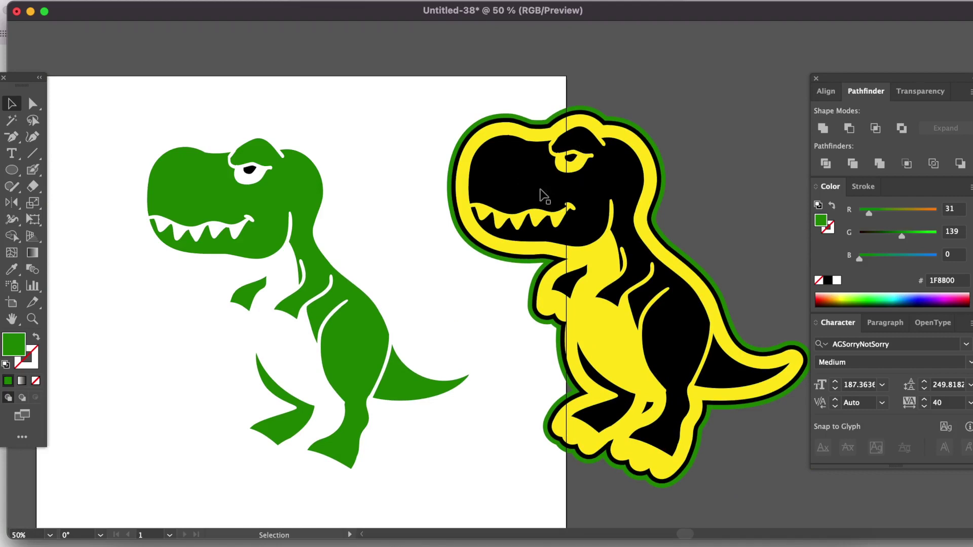
{"action": "left_click", "coordinate": [249, 171]}
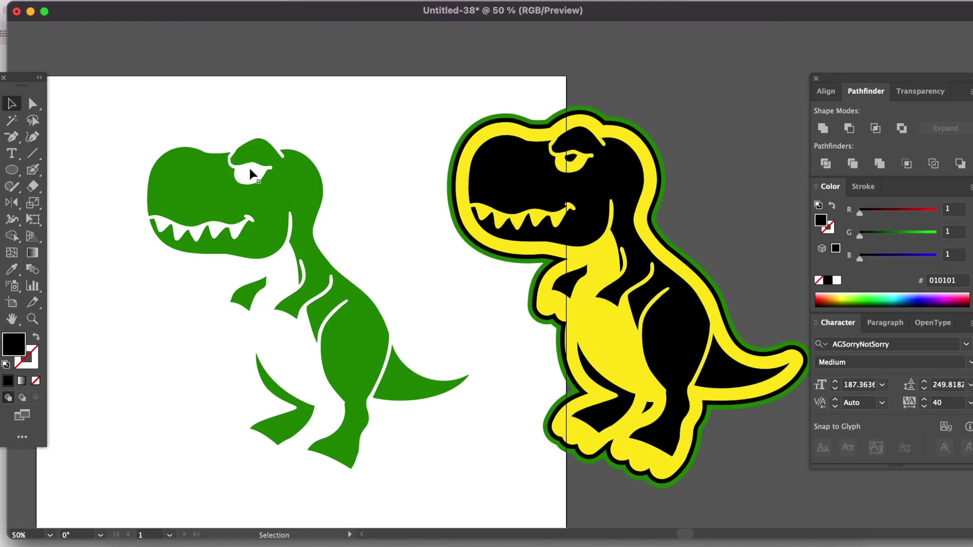
{"action": "key", "text": "Delete"}
- Make the remaining green body shapes on the artboard a single compound path
{"action": "left_click_drag", "start_coordinate": [97, 93], "coordinate": [399, 500]}
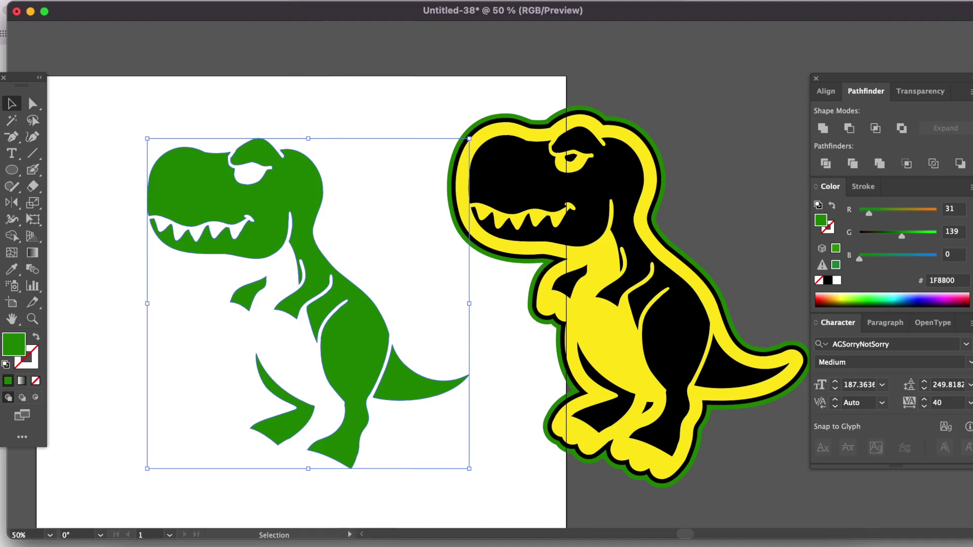
{"action": "left_click", "coordinate": [152, 1]}
{"action": "mouse_move", "coordinate": [195, 505]}
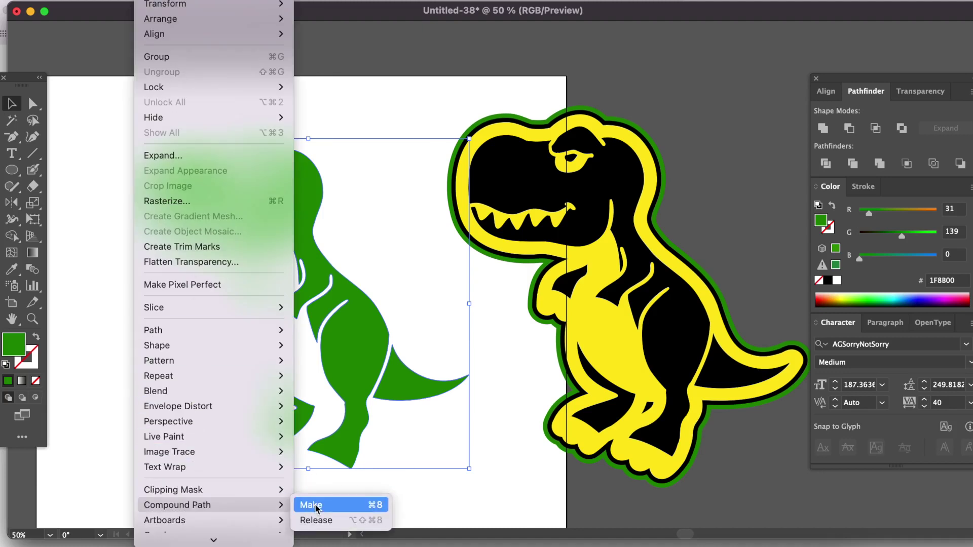
{"action": "left_click", "coordinate": [311, 505]}
{"action": "left_click", "coordinate": [242, 459]}
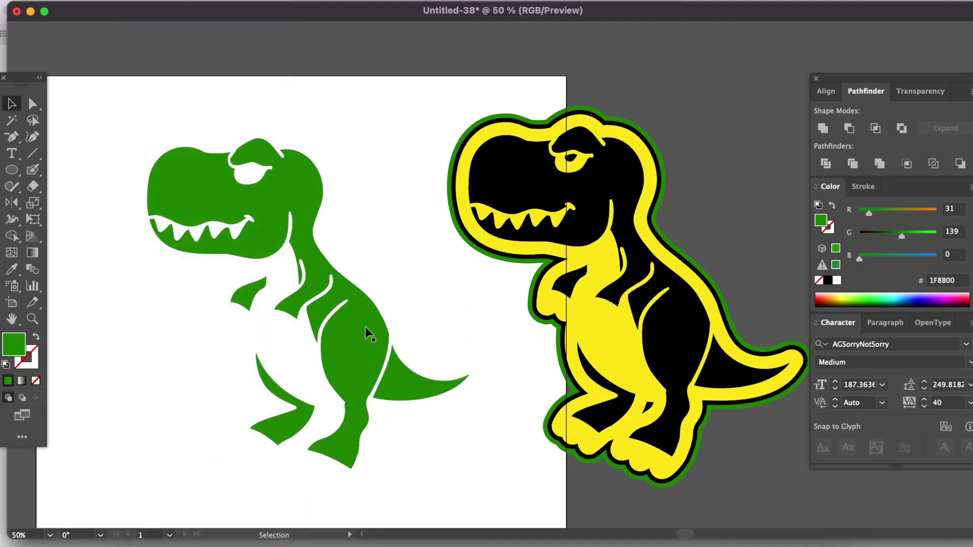
- Shift the green compound path slightly and bring it to the front of the stacking order
{"action": "left_click_drag", "start_coordinate": [360, 340], "coordinate": [380, 367]}
{"action": "right_click", "coordinate": [380, 368]}
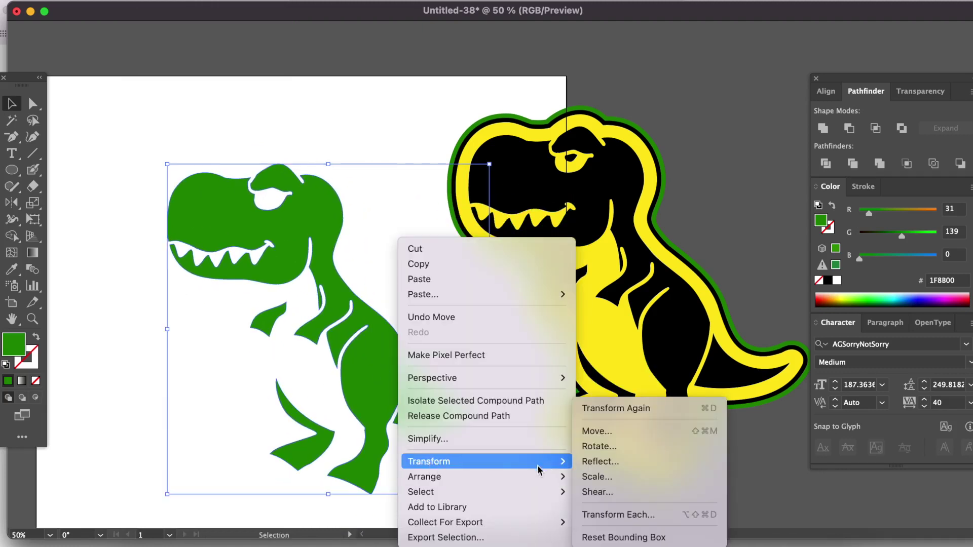
{"action": "mouse_move", "coordinate": [485, 484]}
{"action": "left_click", "coordinate": [611, 469]}
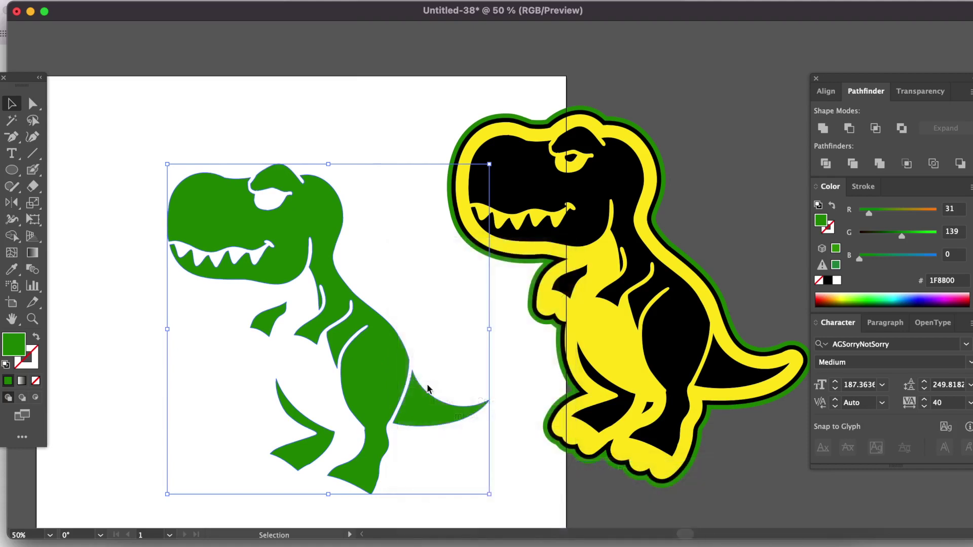
- Place the green compound path over the stacked dinosaur, aligned with its cut-out body areas
{"action": "left_click_drag", "start_coordinate": [390, 380], "coordinate": [691, 339]}
{"action": "key", "text": "super+equal"}
{"action": "key", "text": "super+equal"}
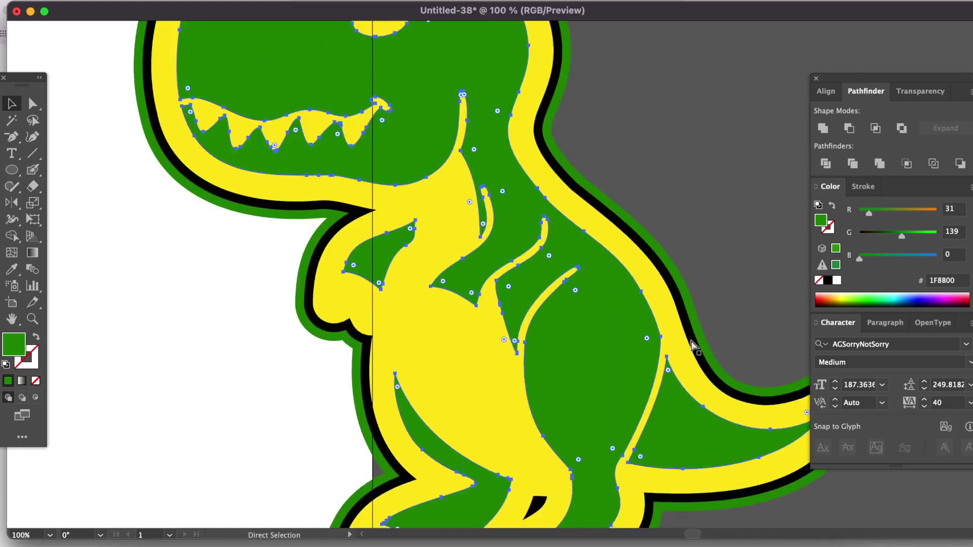
{"action": "left_click_drag", "start_coordinate": [436, 273], "coordinate": [437, 276]}
{"action": "key", "text": "super+minus"}
{"action": "key", "text": "super+minus"}
{"action": "key", "text": "super+minus"}
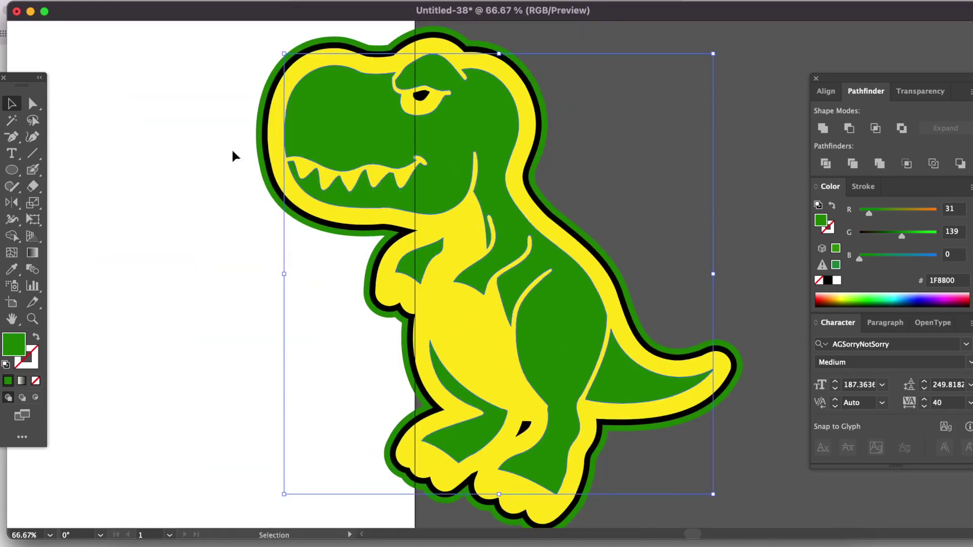
- Cut the green compound path out of the black silhouette with Minus Front
{"action": "left_click", "coordinate": [264, 152], "text": "shift"}
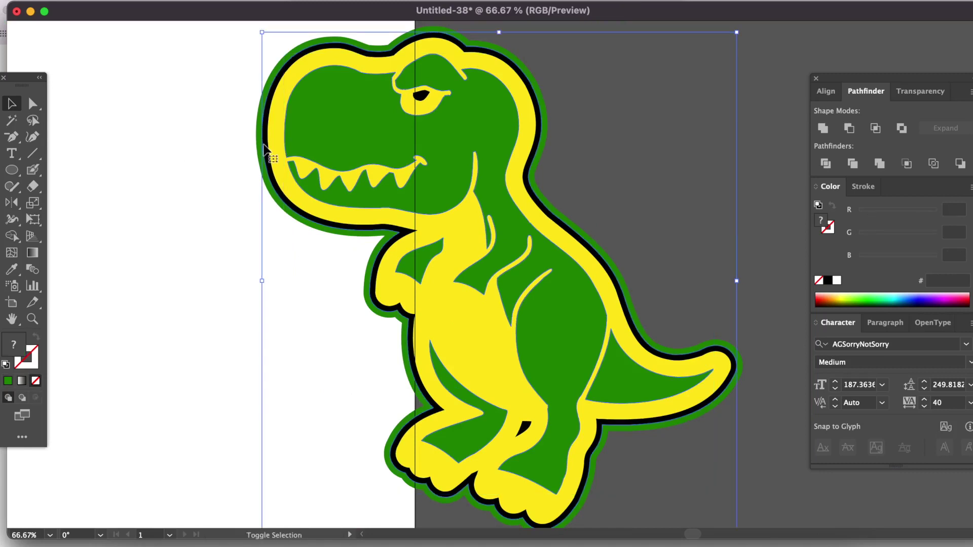
{"action": "left_click", "coordinate": [848, 129]}
{"action": "left_click", "coordinate": [218, 260]}
- Separate the stack by moving the black, yellow and light grey layers and the black line drawing off the green silhouette
{"action": "key", "text": "super+minus"}
{"action": "key", "text": "super+minus"}
{"action": "key", "text": "super+minus"}
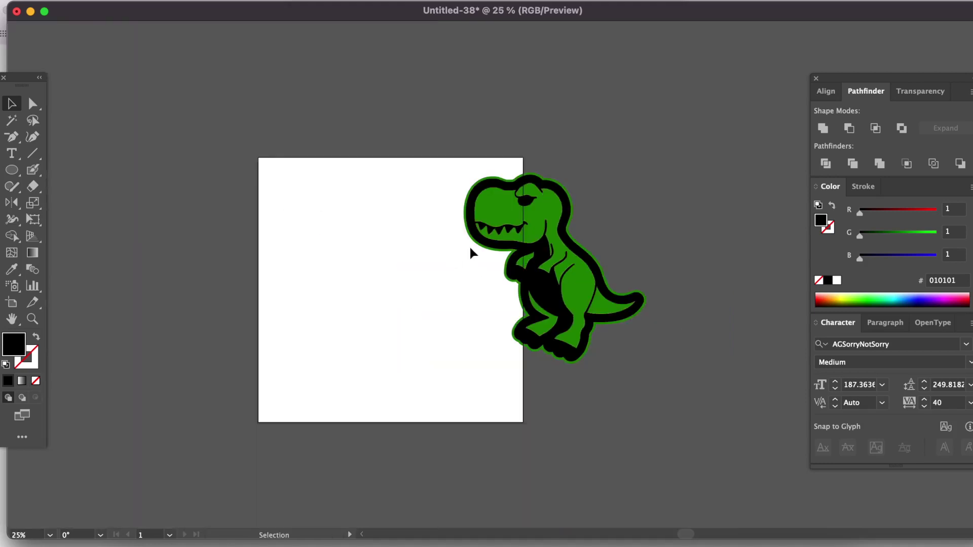
{"action": "left_click_drag", "start_coordinate": [473, 241], "coordinate": [173, 300]}
{"action": "left_click_drag", "start_coordinate": [536, 302], "coordinate": [377, 354]}
{"action": "left_click_drag", "start_coordinate": [583, 323], "coordinate": [581, 397]}
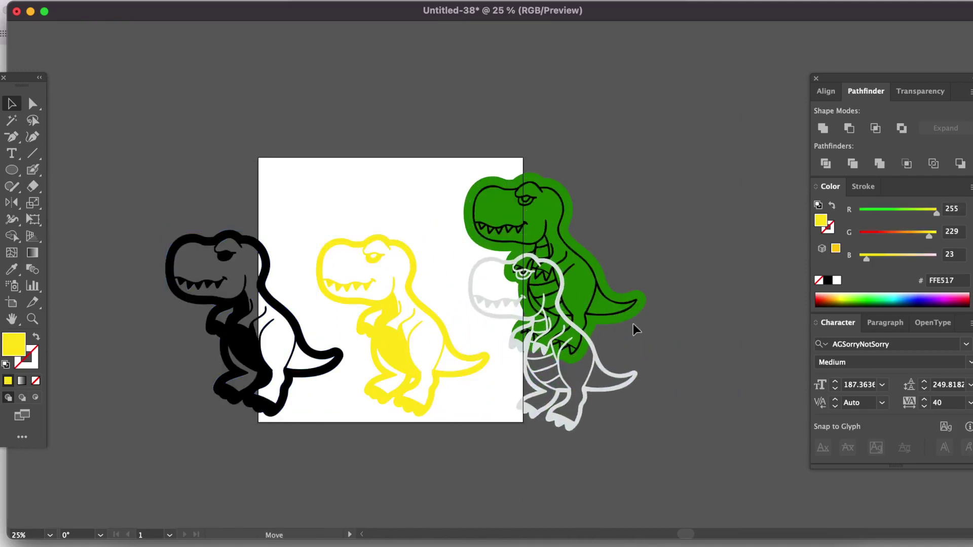
{"action": "left_click_drag", "start_coordinate": [623, 312], "coordinate": [760, 388]}
- Move the solid green silhouette onto the artboard and the yellow layer off it, clear of the other pieces
{"action": "left_click", "coordinate": [620, 307]}
{"action": "key", "text": "super+equal"}
{"action": "left_click_drag", "start_coordinate": [446, 358], "coordinate": [672, 374]}
{"action": "left_click_drag", "start_coordinate": [635, 200], "coordinate": [430, 223]}
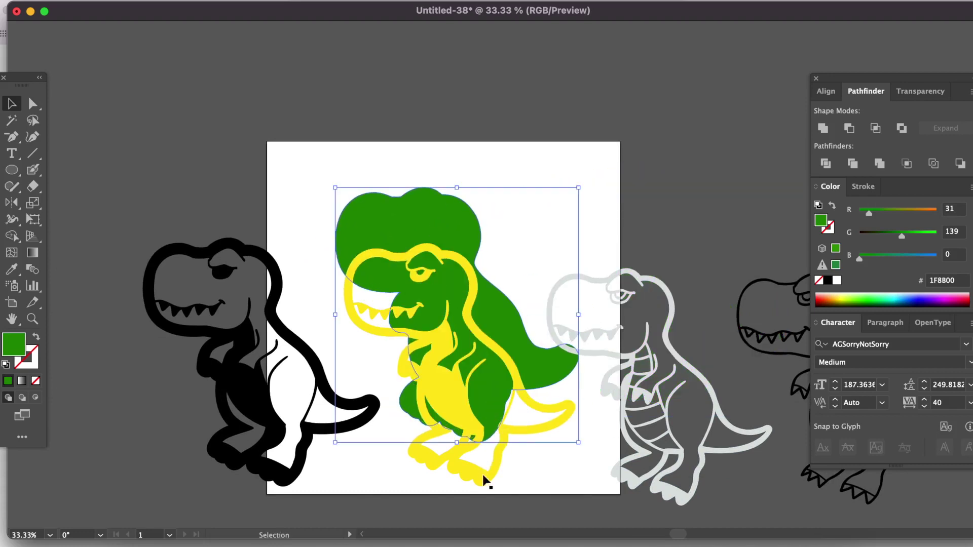
{"action": "left_click_drag", "start_coordinate": [487, 482], "coordinate": [751, 253]}
{"action": "left_click_drag", "start_coordinate": [722, 450], "coordinate": [884, 465]}
- Stack the black layer on the green silhouette and send both to the back
{"action": "left_click_drag", "start_coordinate": [259, 402], "coordinate": [434, 357]}
{"action": "left_click", "coordinate": [213, 196]}
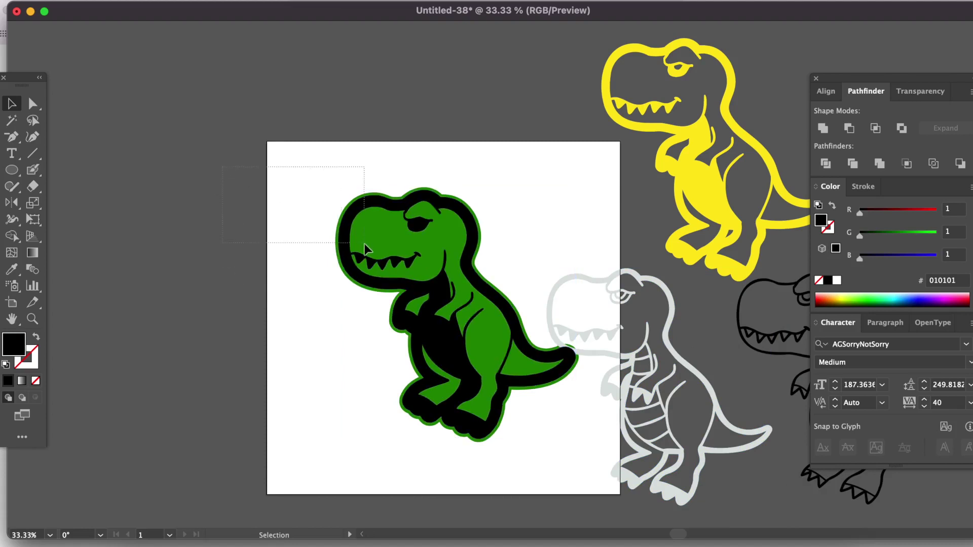
{"action": "left_click_drag", "start_coordinate": [365, 247], "coordinate": [365, 248]}
{"action": "left_click_drag", "start_coordinate": [295, 172], "coordinate": [389, 318]}
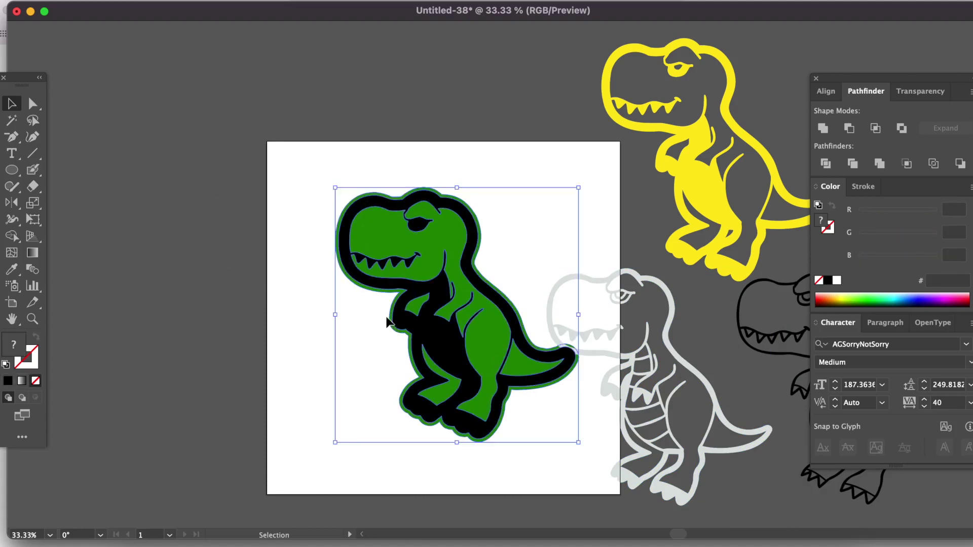
{"action": "right_click", "coordinate": [389, 315]}
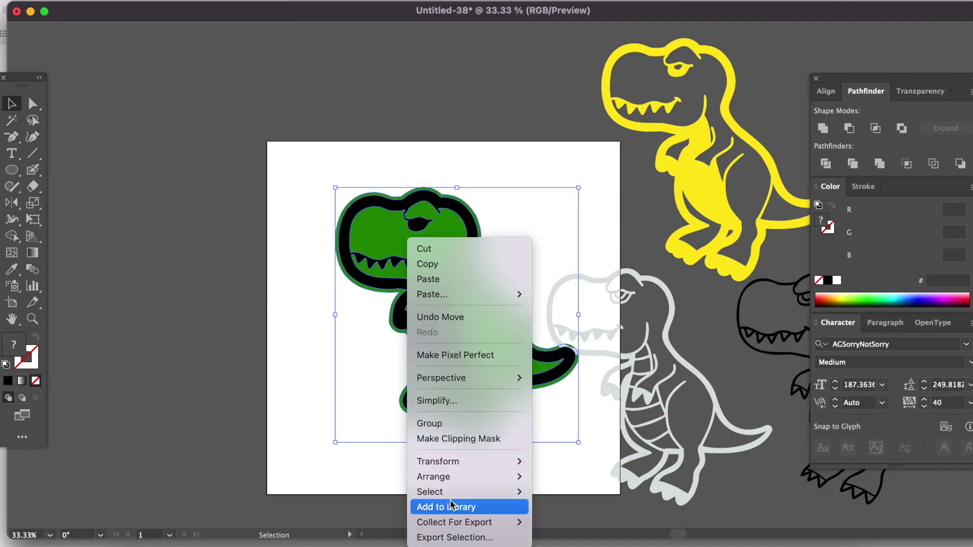
{"action": "mouse_move", "coordinate": [460, 478]}
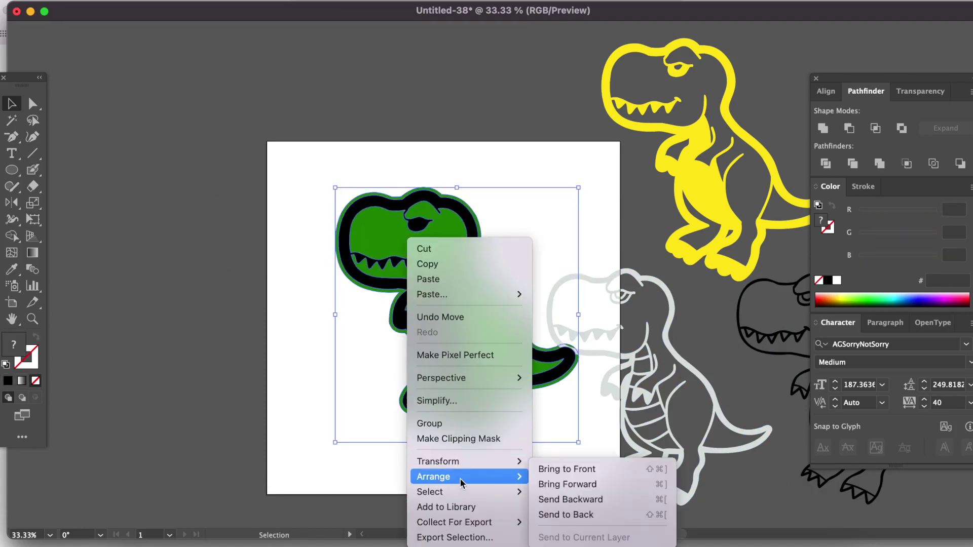
{"action": "left_click", "coordinate": [572, 514]}
- Place the yellow layer on the black and green stack and send all three layers to the back
{"action": "left_click_drag", "start_coordinate": [685, 214], "coordinate": [444, 340]}
{"action": "left_click_drag", "start_coordinate": [245, 124], "coordinate": [409, 318]}
{"action": "right_click", "coordinate": [424, 327]}
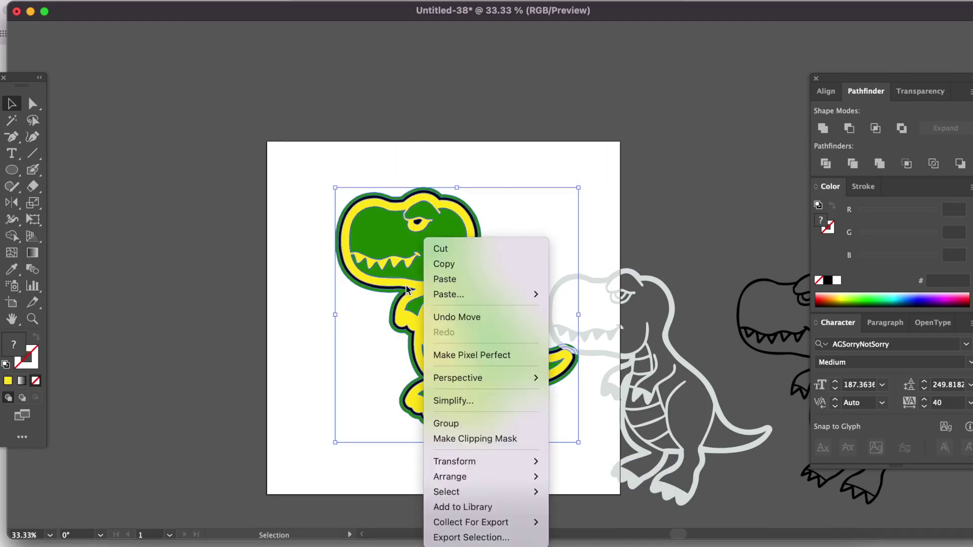
{"action": "mouse_move", "coordinate": [467, 476]}
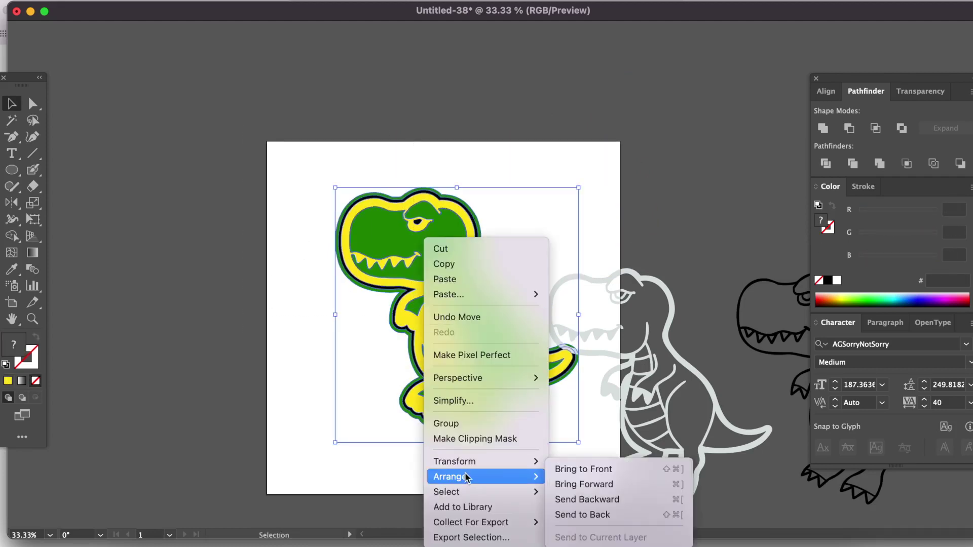
{"action": "left_click", "coordinate": [569, 515]}
- Place the light grey layer on the yellow layer and send the whole stack to the back
{"action": "left_click", "coordinate": [611, 455]}
{"action": "left_click_drag", "start_coordinate": [613, 469], "coordinate": [431, 406]}
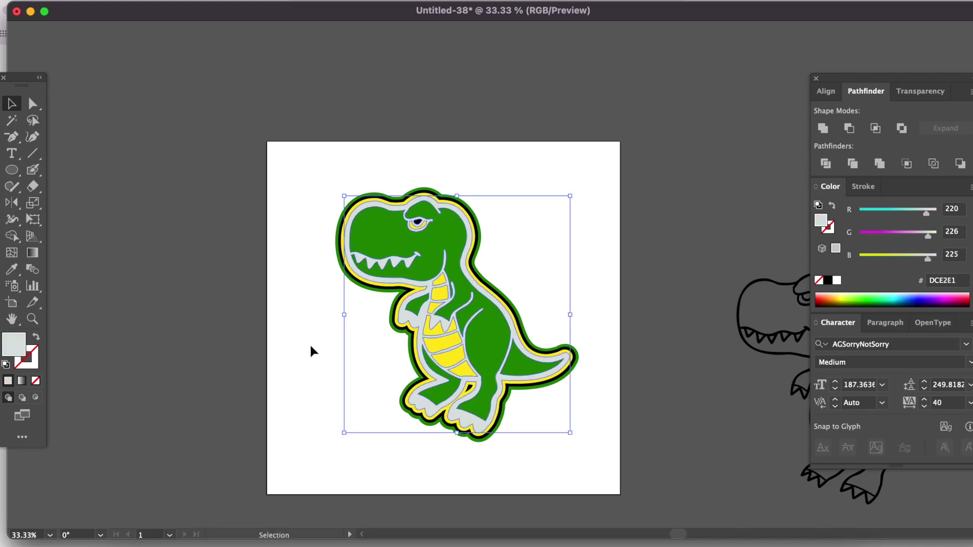
{"action": "left_click_drag", "start_coordinate": [258, 139], "coordinate": [462, 390]}
{"action": "right_click", "coordinate": [462, 391]}
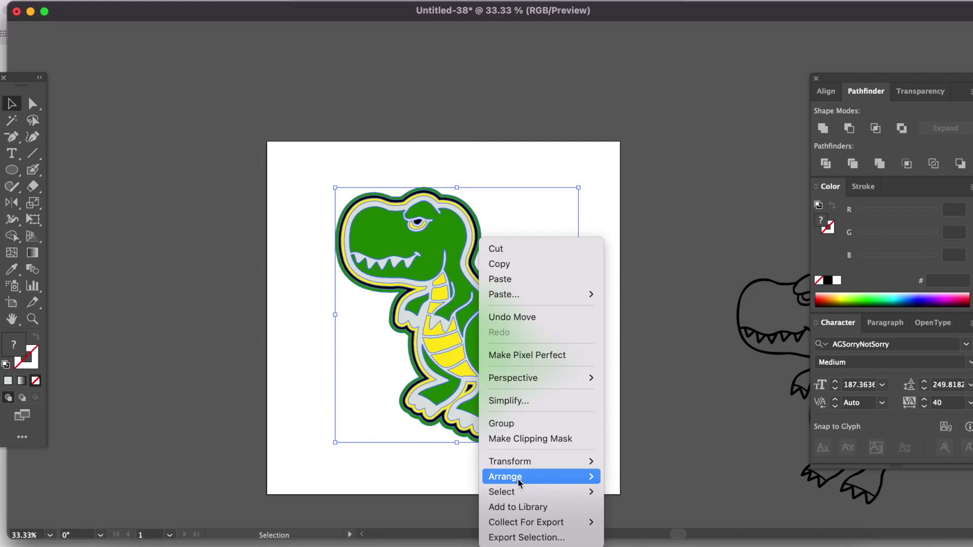
{"action": "mouse_move", "coordinate": [554, 476]}
{"action": "left_click", "coordinate": [663, 515]}
- Place the black line drawing on top of the stacked layers, aligned with the dinosaur's details
{"action": "left_click_drag", "start_coordinate": [748, 291], "coordinate": [357, 215]}
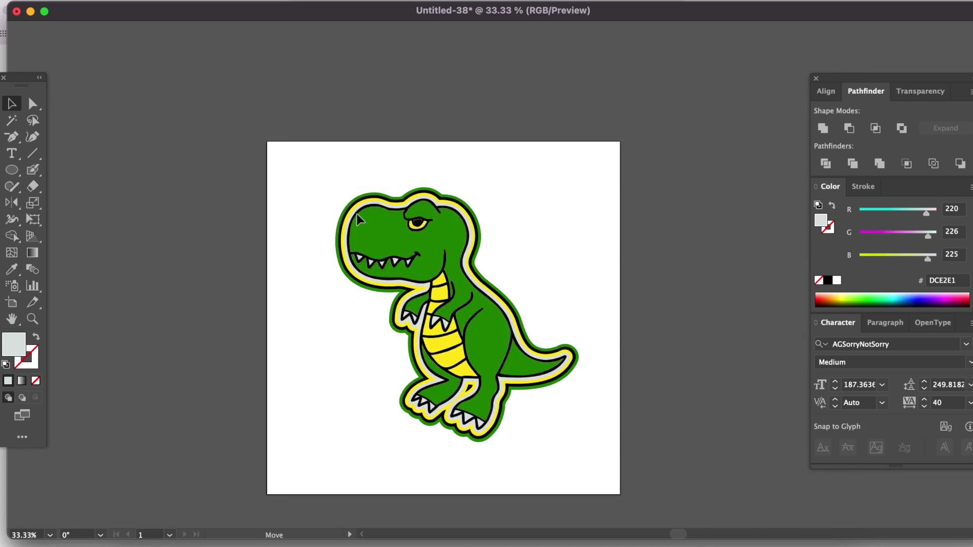
{"action": "left_click", "coordinate": [245, 243]}
- Enlarge the complete layered dinosaur slightly and reposition it near the centre of the artboard
{"action": "left_click_drag", "start_coordinate": [265, 145], "coordinate": [535, 513]}
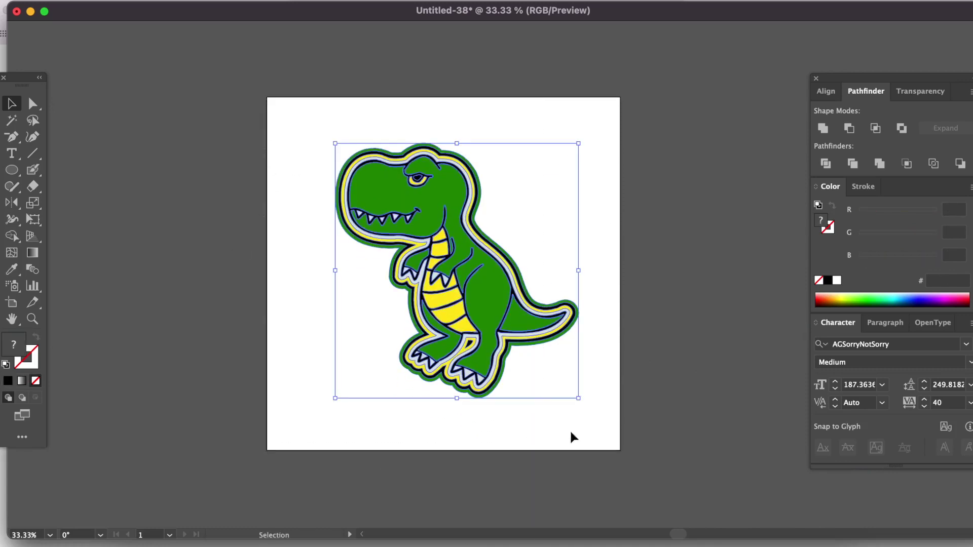
{"action": "left_click_drag", "start_coordinate": [580, 401], "coordinate": [613, 439]}
{"action": "left_click_drag", "start_coordinate": [505, 369], "coordinate": [476, 363]}
{"action": "left_click", "coordinate": [717, 427]}
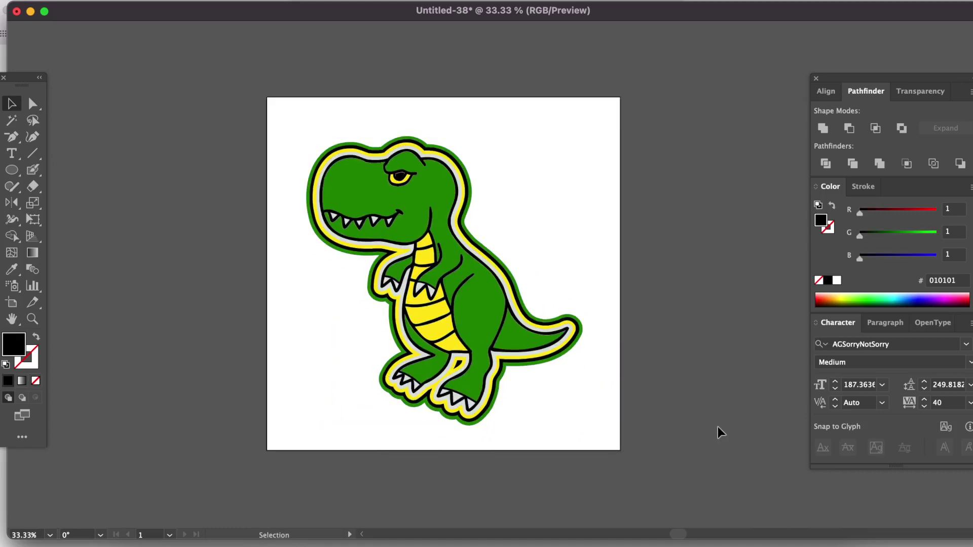